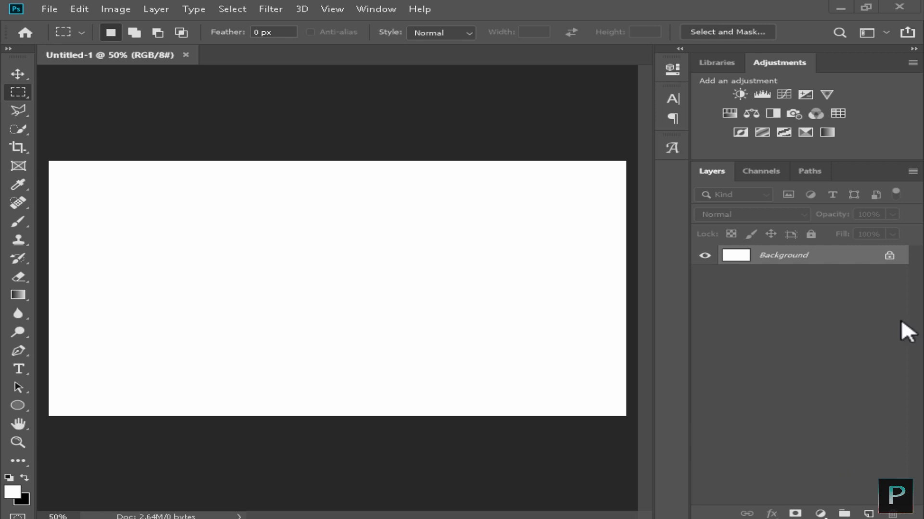
Step: Minimize Photoshop, with the blank Untitled-1 canvas open, to reveal the desktop
{"action": "left_click", "coordinate": [836, 6]}
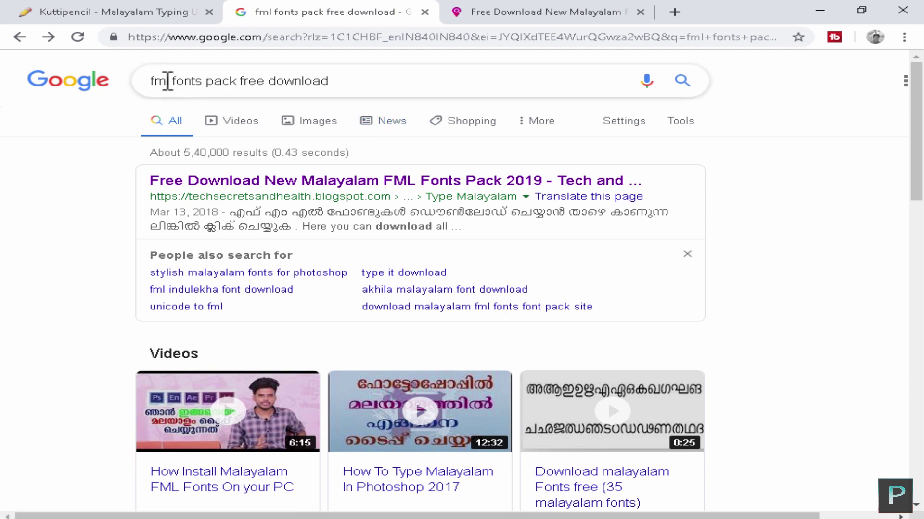
{"action": "left_click_drag", "start_coordinate": [150, 81], "coordinate": [362, 75]}
{"action": "left_click", "coordinate": [361, 75]}
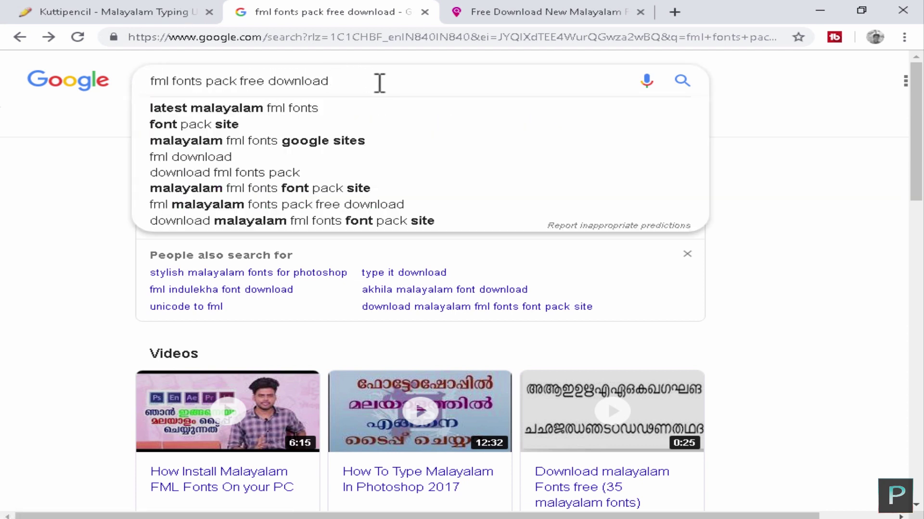
{"action": "left_click", "coordinate": [774, 216]}
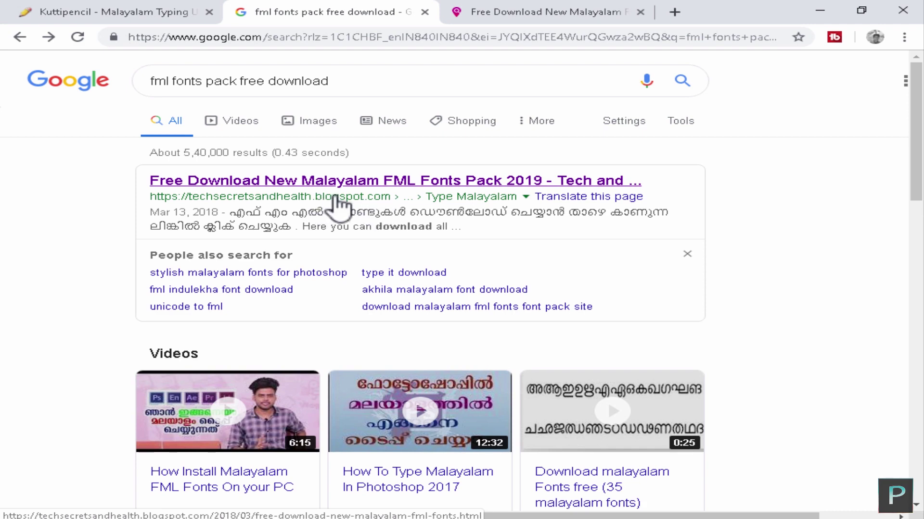
{"action": "left_click", "coordinate": [511, 14]}
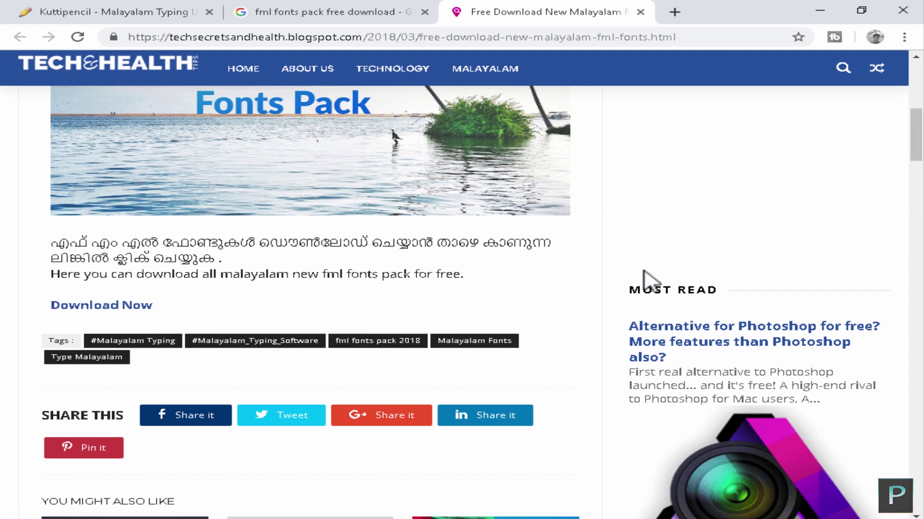
{"action": "left_click_drag", "start_coordinate": [917, 139], "coordinate": [917, 107]}
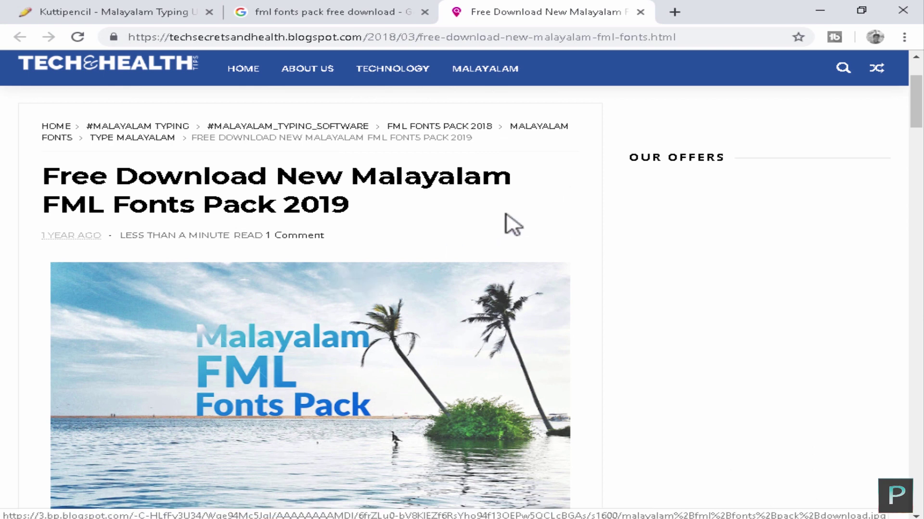
{"action": "left_click_drag", "start_coordinate": [916, 103], "coordinate": [916, 126]}
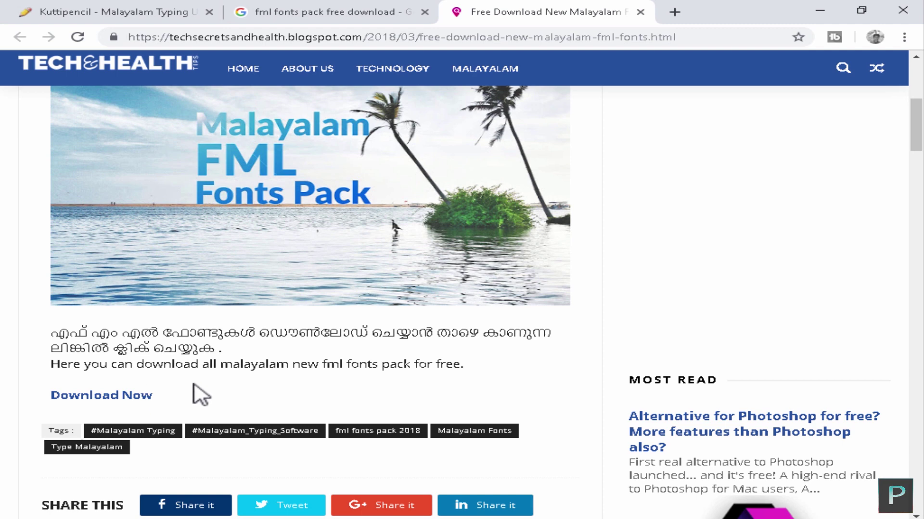
Step: Return to the Google font search results, then minimize Chrome to show the desktop
{"action": "left_click", "coordinate": [392, 10]}
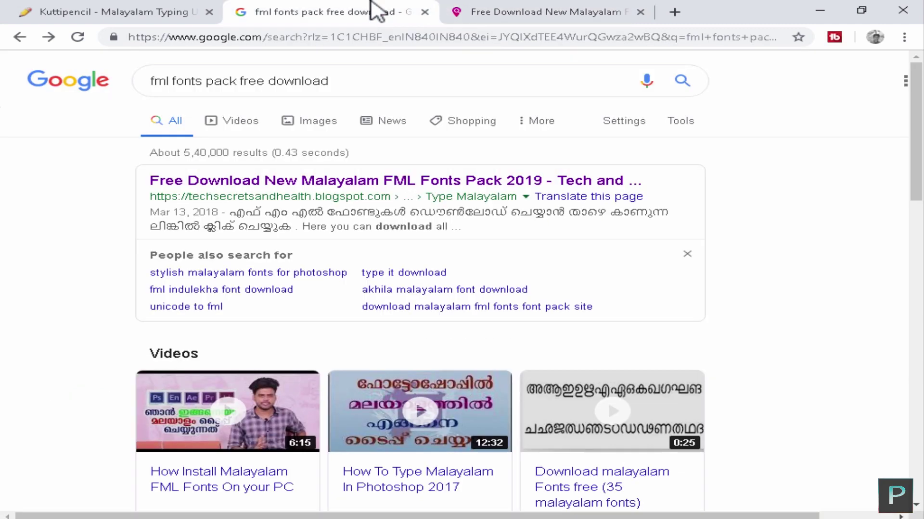
{"action": "left_click", "coordinate": [515, 10]}
{"action": "left_click", "coordinate": [381, 10]}
{"action": "left_click", "coordinate": [820, 11]}
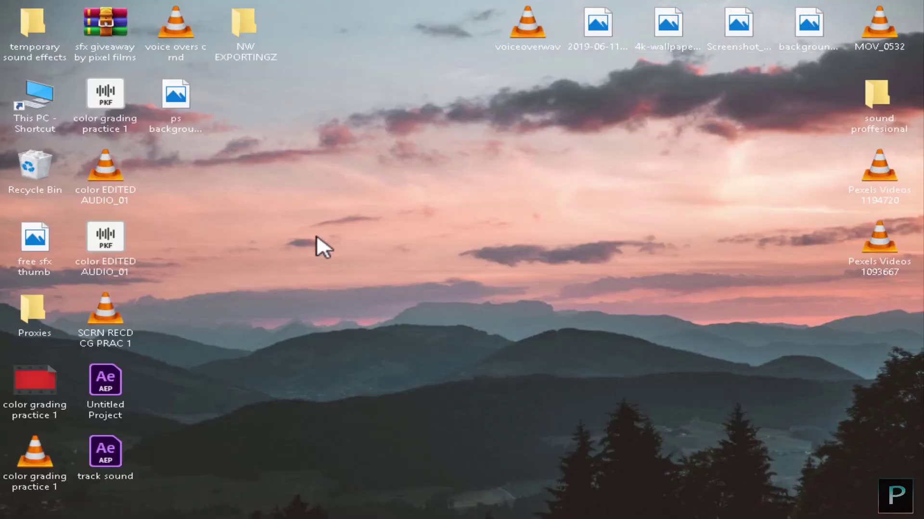
Step: Open This PC > Local Disk (C:) > Windows > Fonts in File Explorer
{"action": "double_click", "coordinate": [40, 125]}
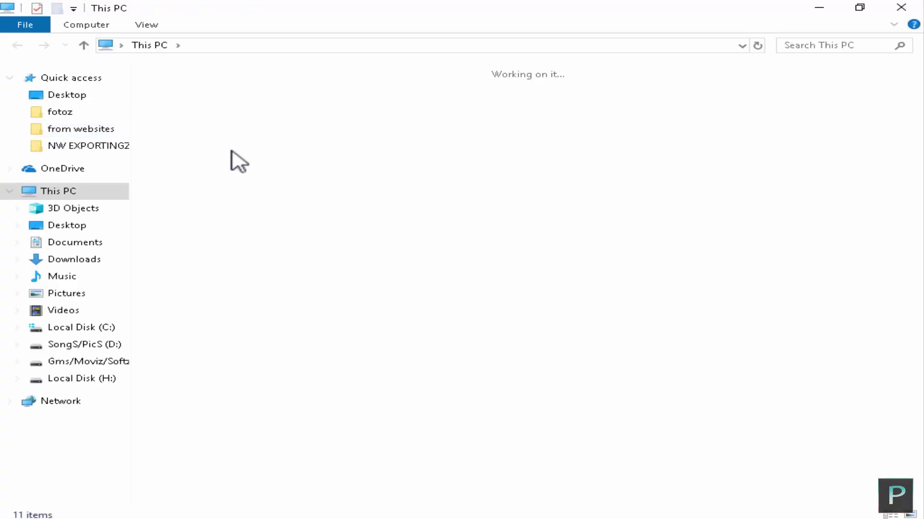
{"action": "double_click", "coordinate": [221, 241]}
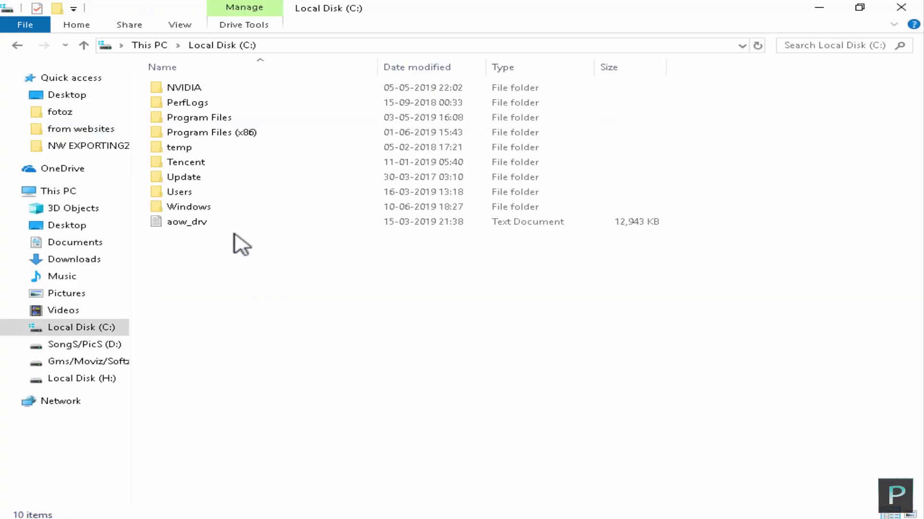
{"action": "double_click", "coordinate": [217, 209]}
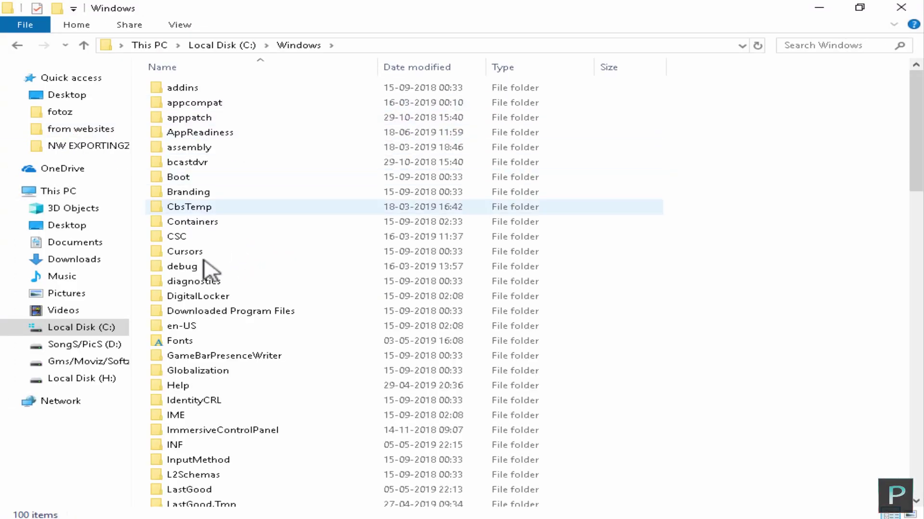
{"action": "double_click", "coordinate": [185, 342]}
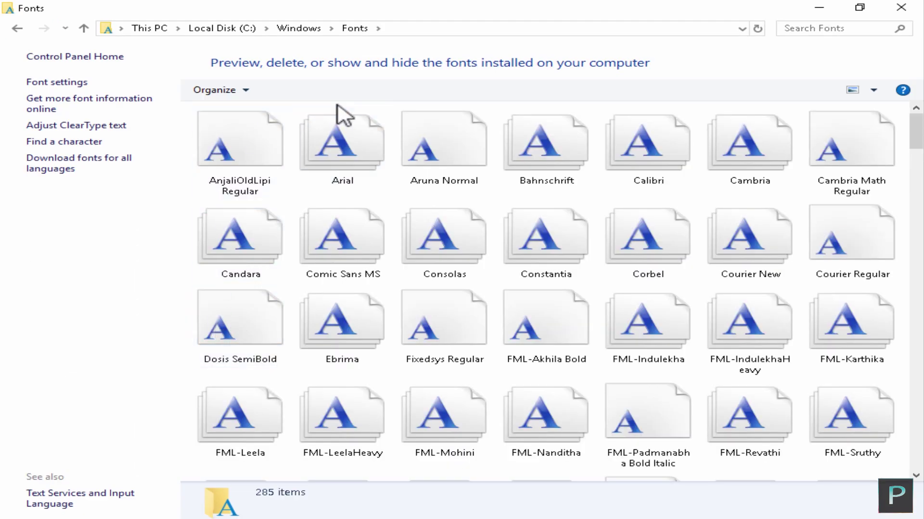
Step: Scroll through the 285-item Fonts folder to confirm the FML Malayalam fonts are installed
{"action": "right_click", "coordinate": [337, 105]}
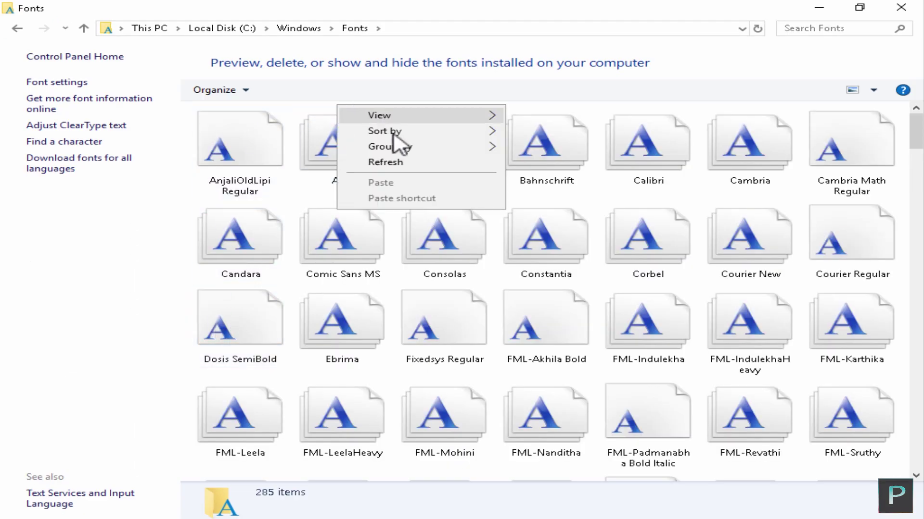
{"action": "left_click", "coordinate": [195, 179]}
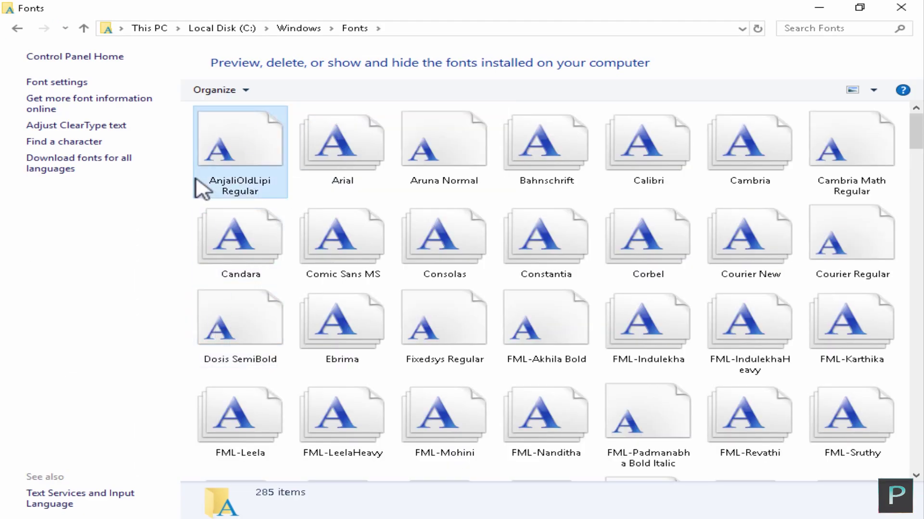
{"action": "left_click", "coordinate": [337, 109]}
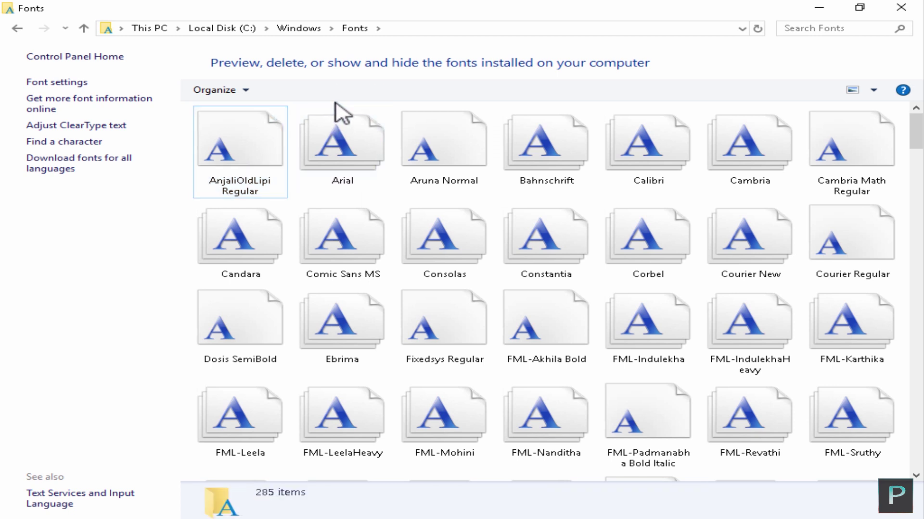
{"action": "right_click", "coordinate": [329, 105]}
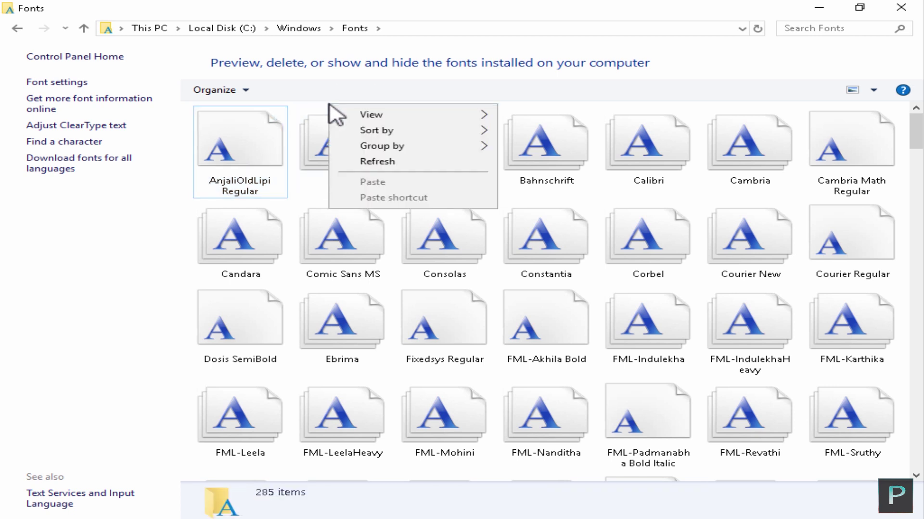
{"action": "left_click", "coordinate": [172, 249]}
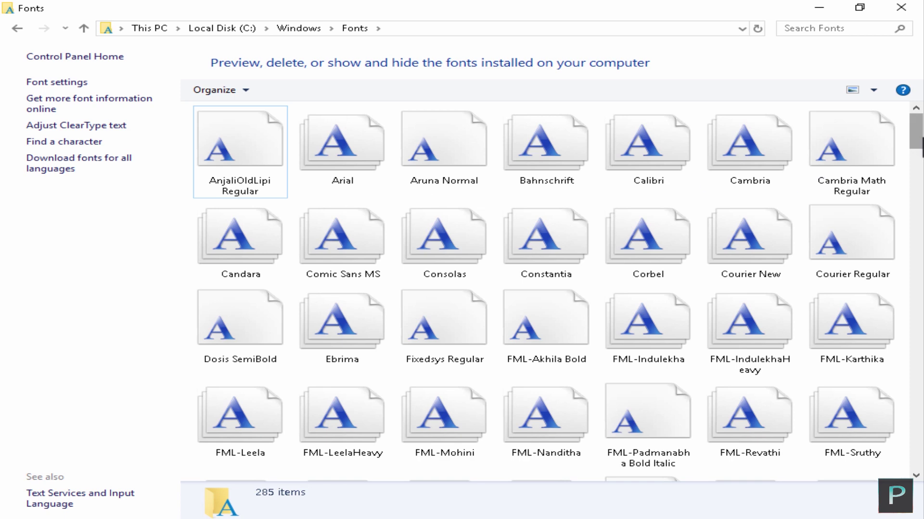
{"action": "left_click_drag", "start_coordinate": [916, 140], "coordinate": [917, 156]}
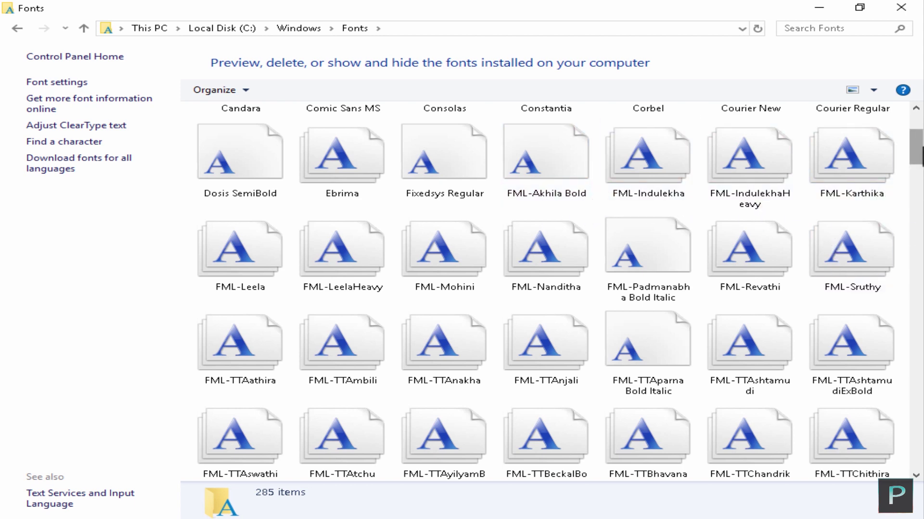
{"action": "scroll", "coordinate": [722, 193], "scroll_direction": "down", "scroll_amount": 3}
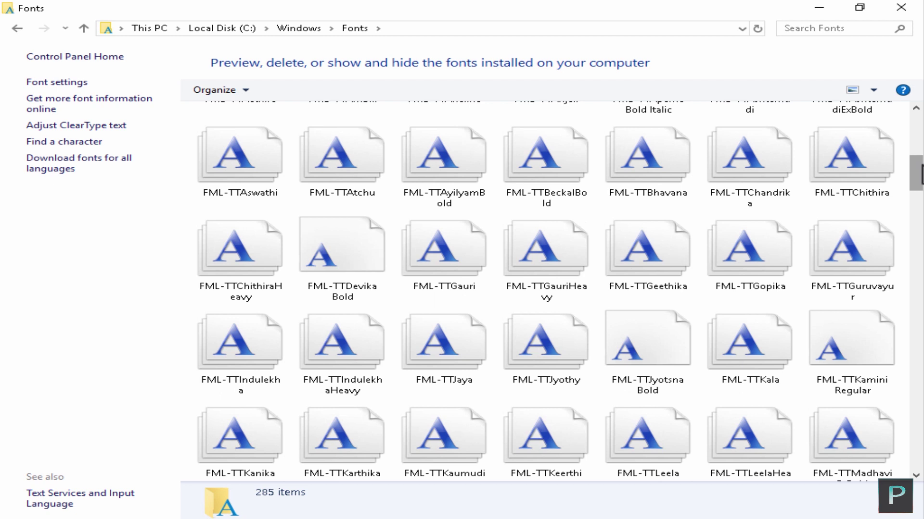
Step: Close the Fonts window and refresh the desktop
{"action": "left_click", "coordinate": [905, 9]}
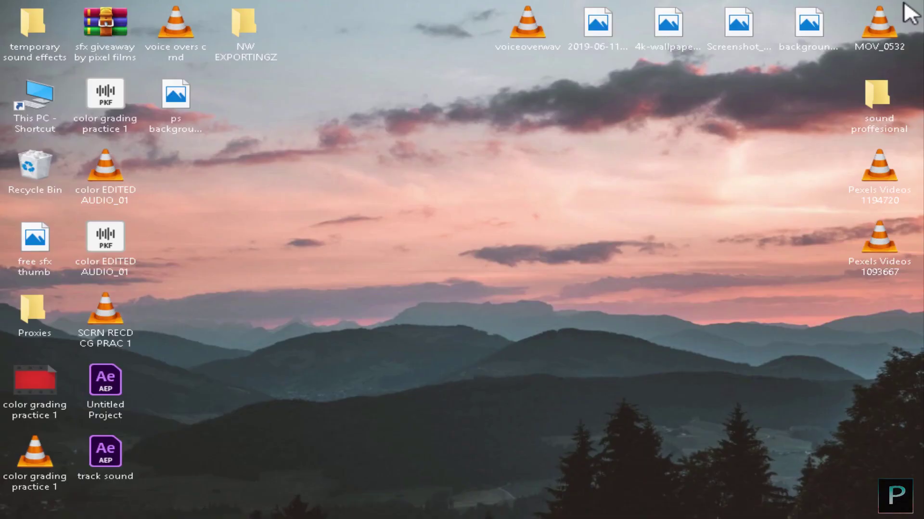
{"action": "right_click", "coordinate": [409, 163]}
{"action": "left_click", "coordinate": [461, 206]}
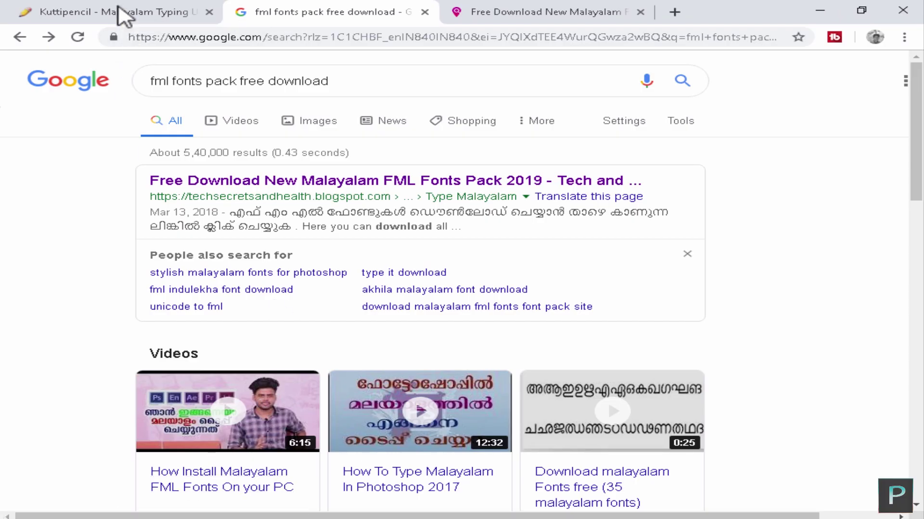
Step: View the Kuttipencil typing page, then launch Typeit! from the taskbar with Chrome minimized
{"action": "left_click", "coordinate": [123, 14]}
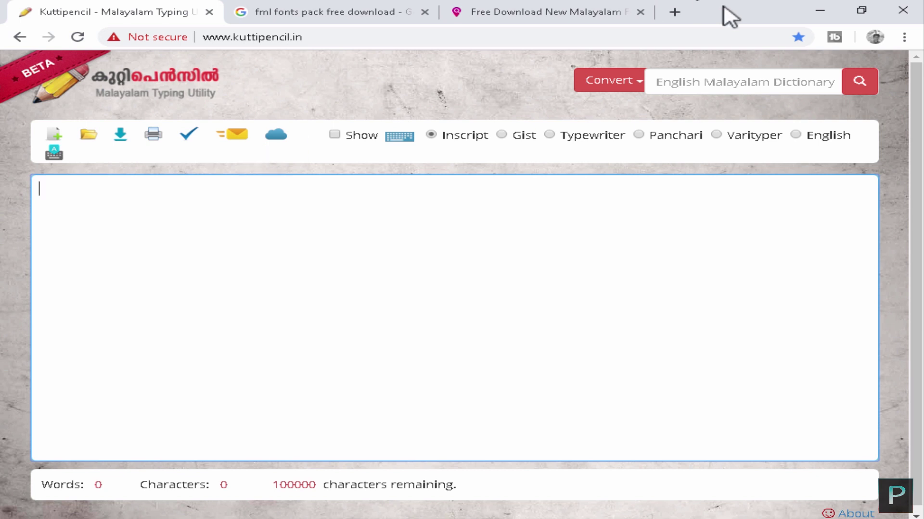
{"action": "left_click", "coordinate": [820, 10]}
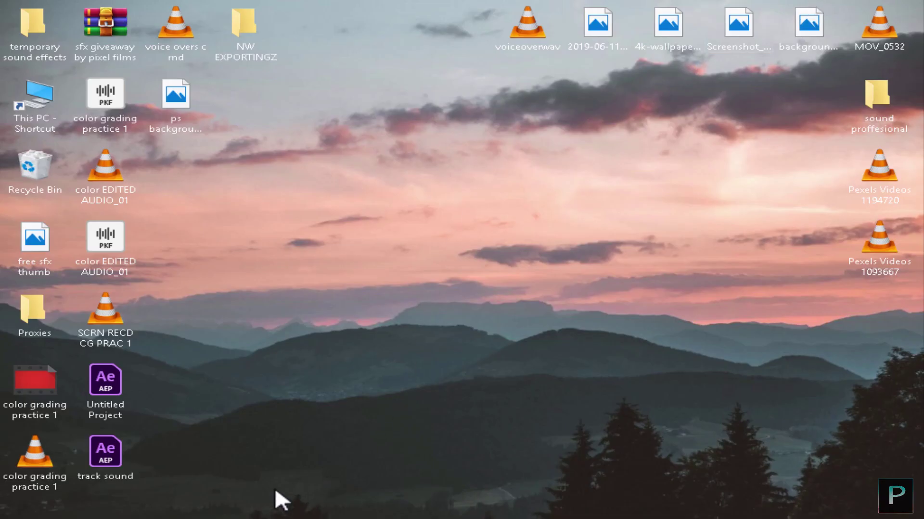
{"action": "left_click", "coordinate": [211, 518]}
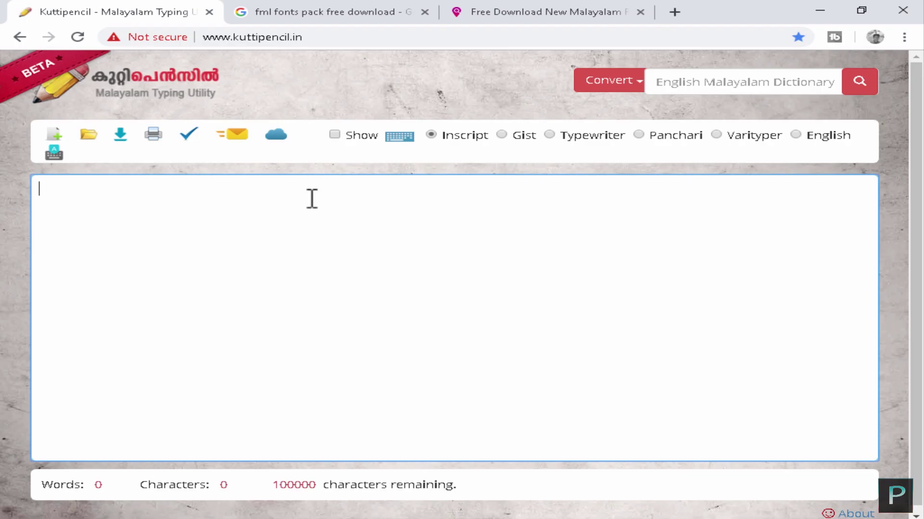
{"action": "left_click", "coordinate": [820, 13]}
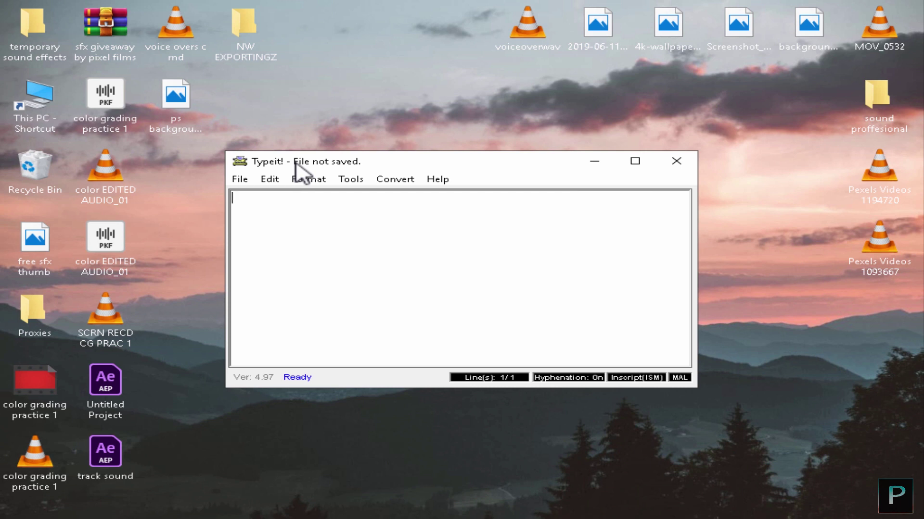
Step: Leave the blank Typeit! editor and return to the empty Kuttipencil Inscript page
{"action": "left_click", "coordinate": [593, 163]}
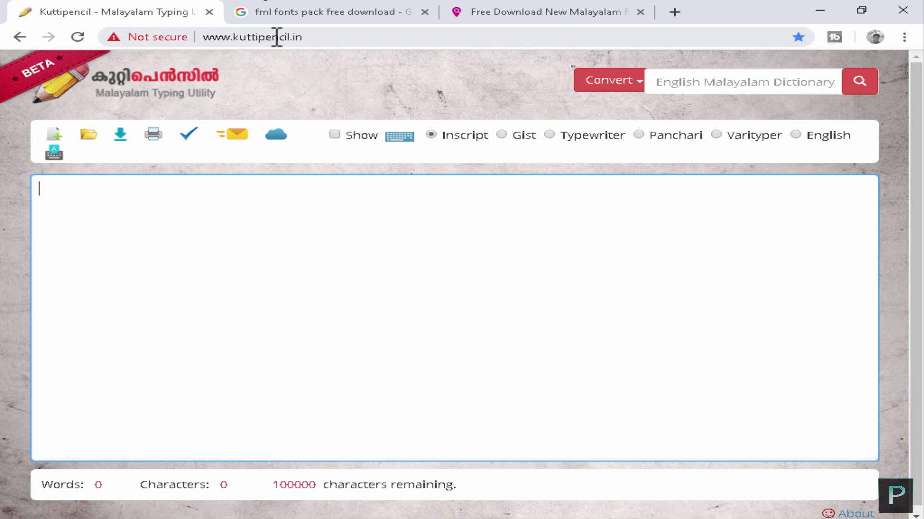
Step: Switch Kuttipencil to its Google Transliteration page (kuttipencil.in/google) with an empty text area
{"action": "left_click", "coordinate": [217, 37]}
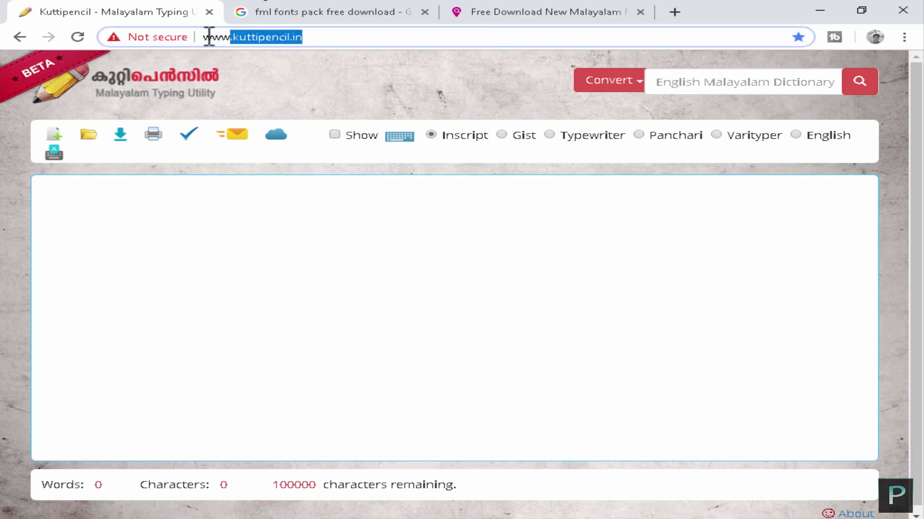
{"action": "left_click", "coordinate": [353, 56]}
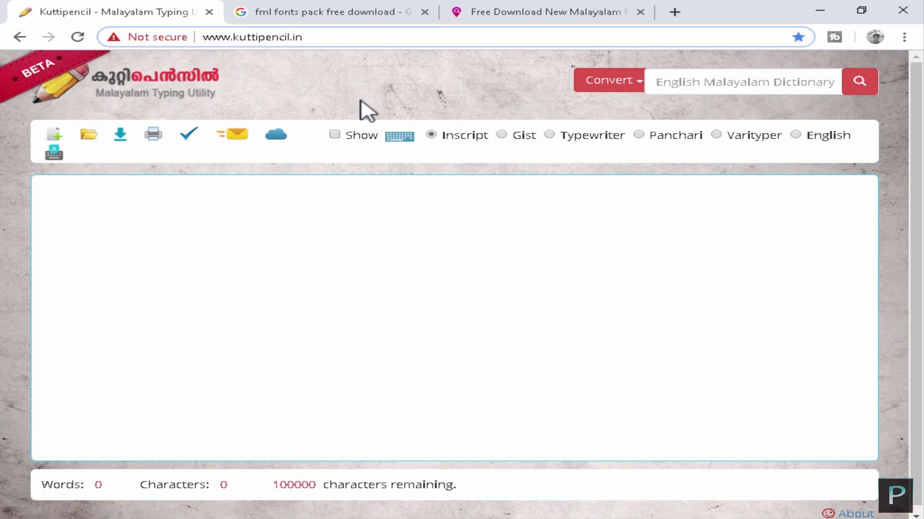
{"action": "left_click", "coordinate": [190, 185]}
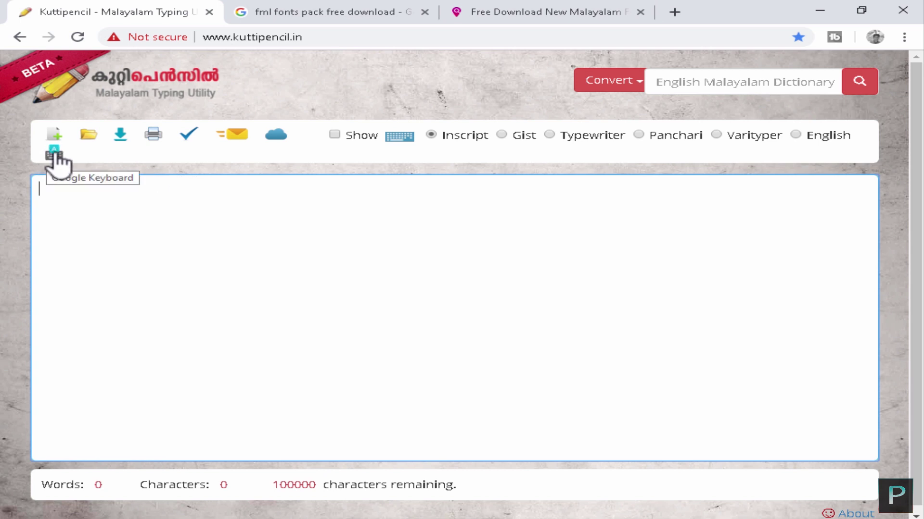
{"action": "left_click", "coordinate": [54, 154]}
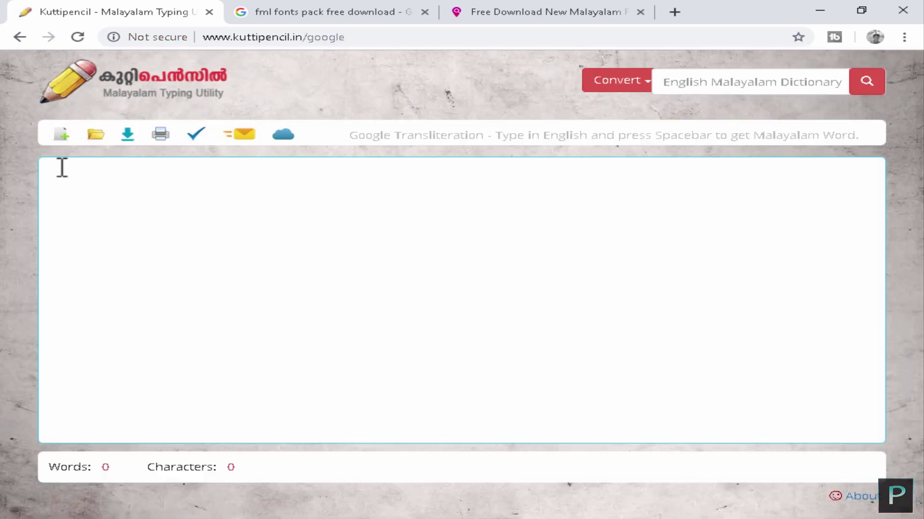
Step: Type 'malayalam alupathil azhutham' to get മലയാളം എളുപ്പത്തിൽ എഴുതാം and copy the line
{"action": "left_click", "coordinate": [63, 170]}
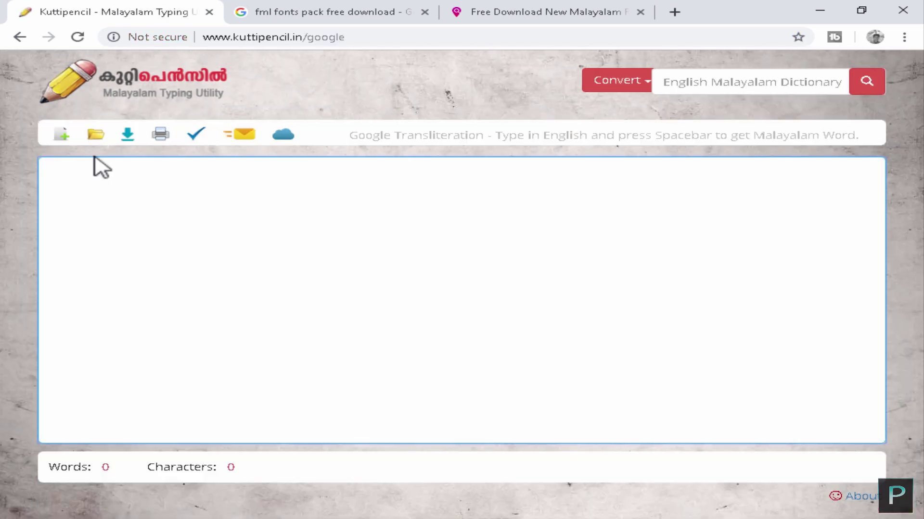
{"action": "type", "text": "malaya"}
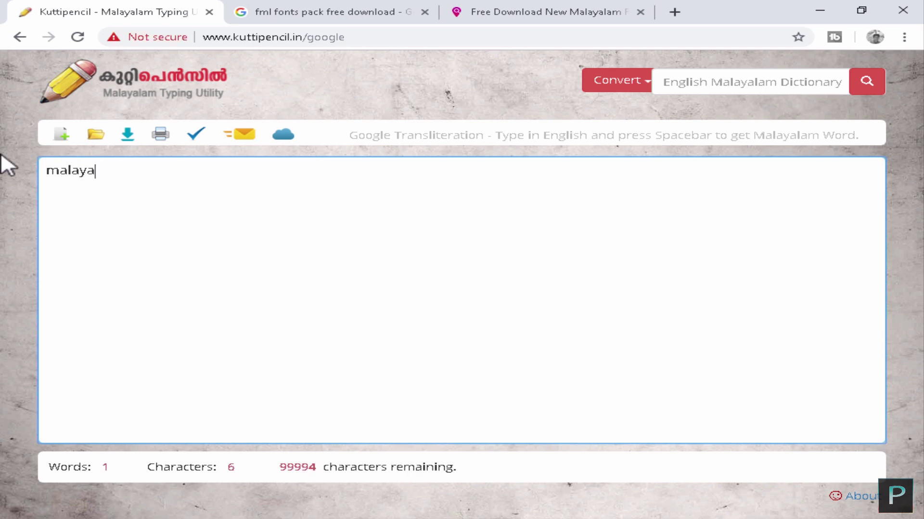
{"action": "type", "text": "lam "}
{"action": "type", "text": "a"}
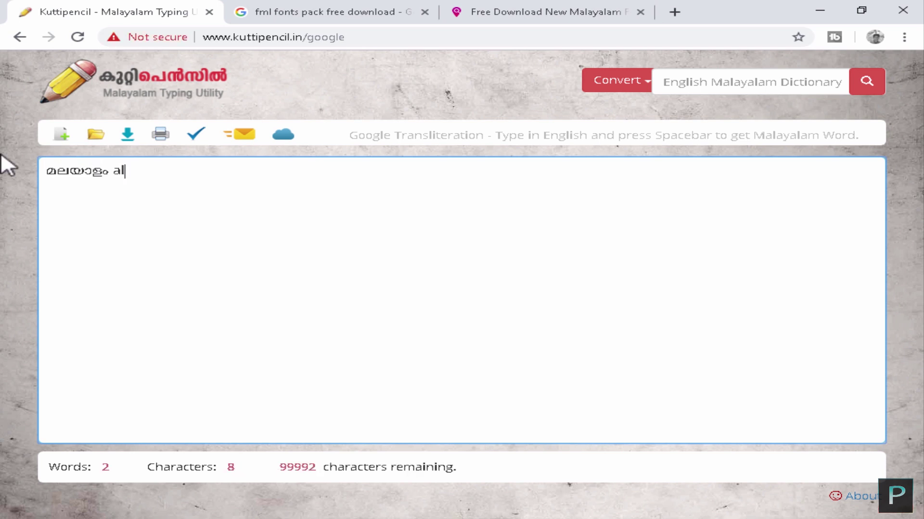
{"action": "type", "text": "lupathil "}
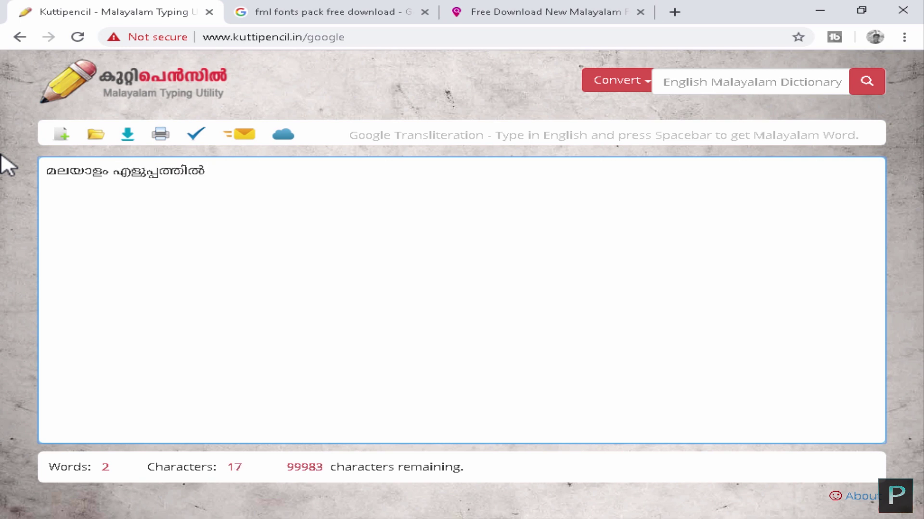
{"action": "type", "text": "azh"}
{"action": "type", "text": "utham"}
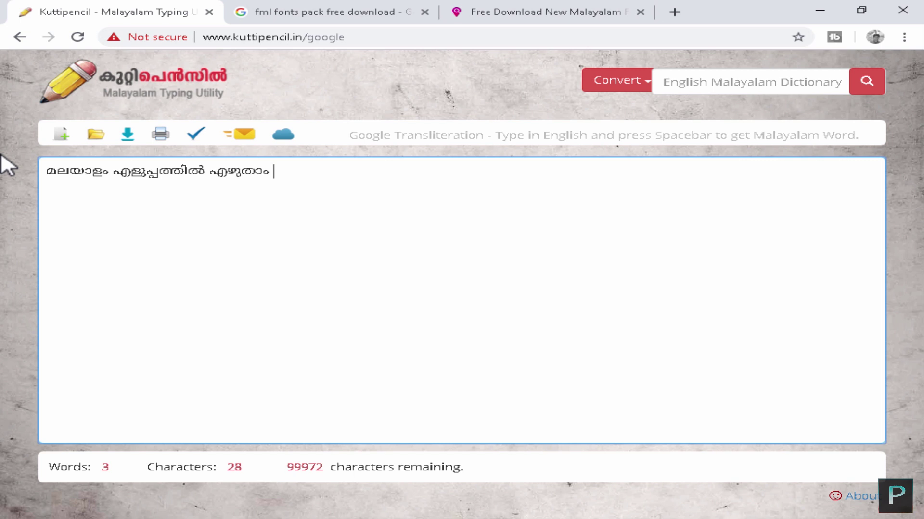
{"action": "left_click_drag", "start_coordinate": [346, 181], "coordinate": [43, 165]}
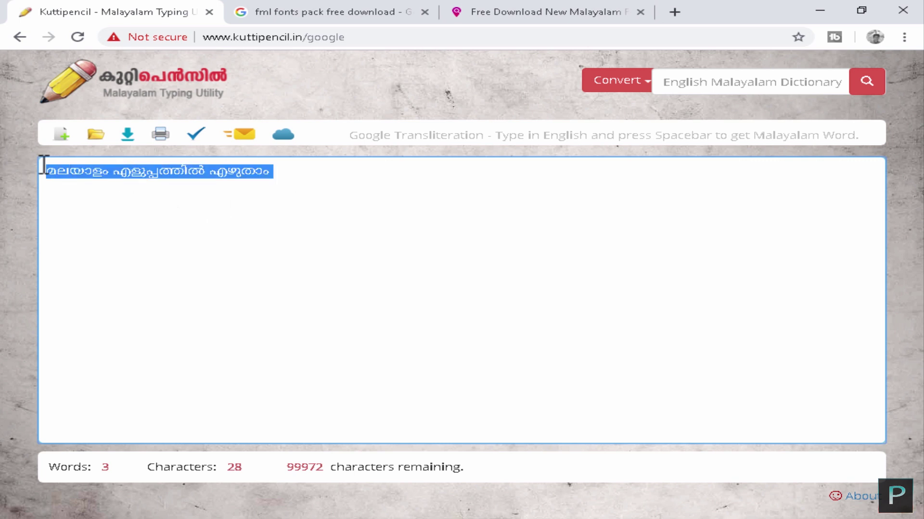
{"action": "right_click", "coordinate": [89, 166]}
{"action": "left_click", "coordinate": [149, 215]}
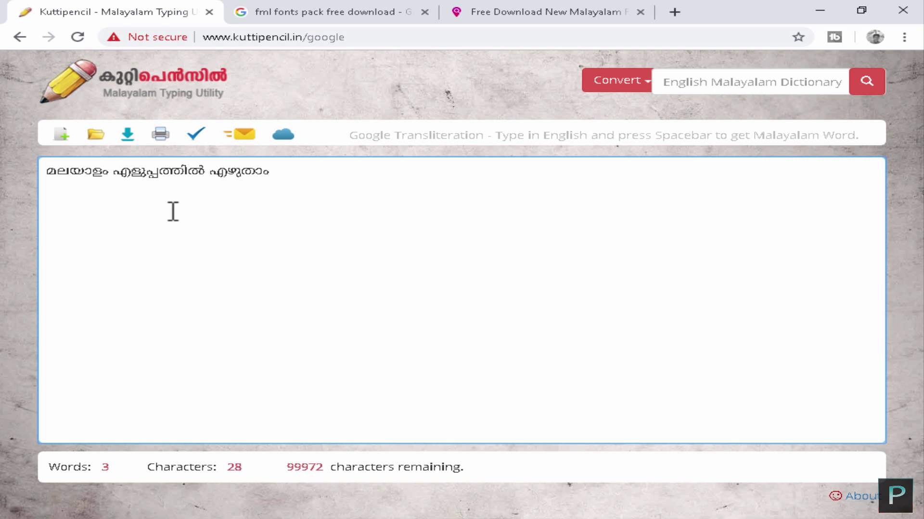
Step: Reselect and copy the Malayalam line again, then minimize Chrome to show Typeit!
{"action": "left_click", "coordinate": [332, 170]}
{"action": "left_click_drag", "start_coordinate": [273, 171], "coordinate": [10, 160]}
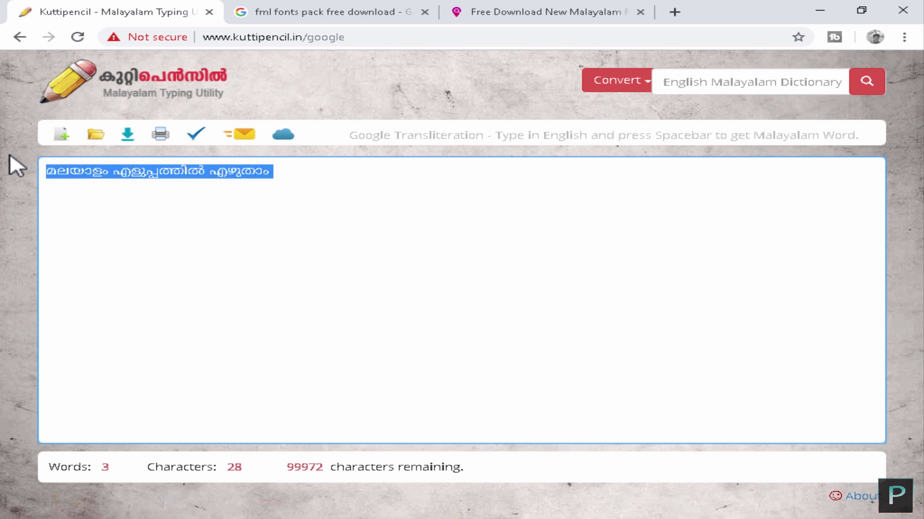
{"action": "right_click", "coordinate": [88, 166]}
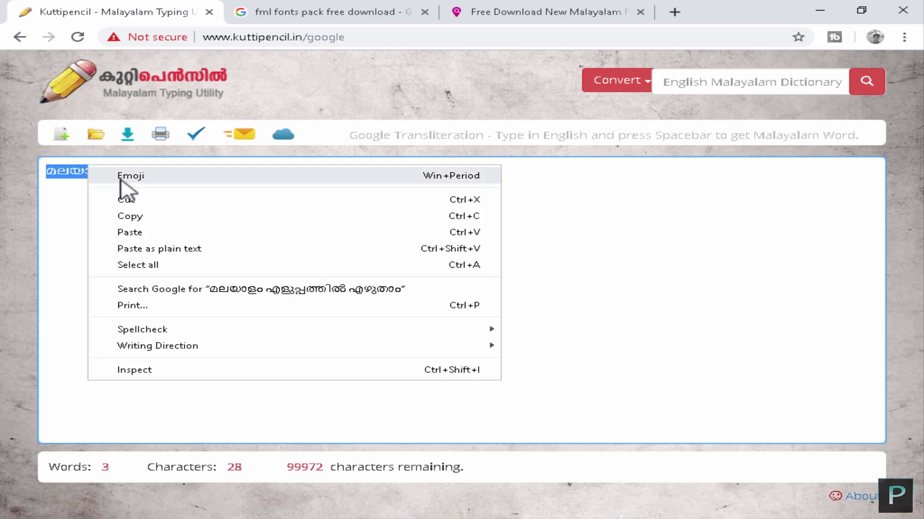
{"action": "left_click", "coordinate": [143, 216]}
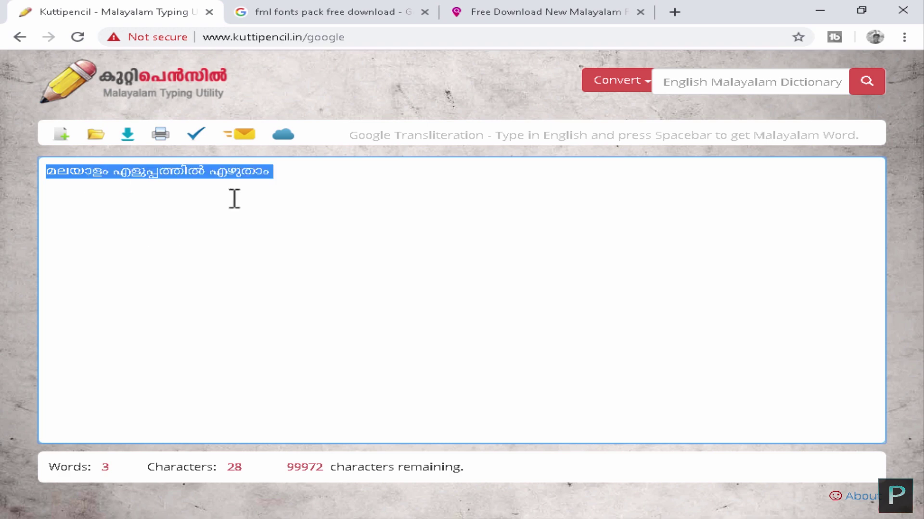
{"action": "left_click", "coordinate": [817, 10]}
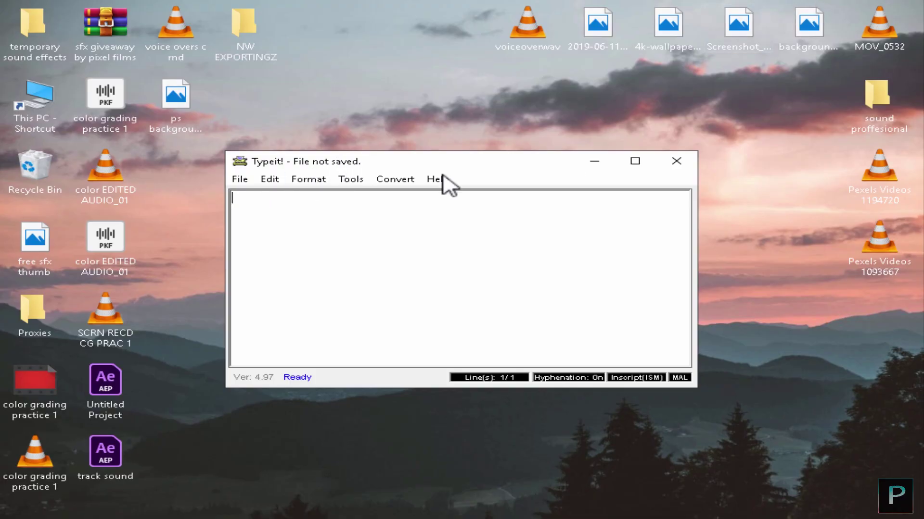
Step: Paste the copied Malayalam phrase into Typeit! from Unicode
{"action": "left_click_drag", "start_coordinate": [470, 162], "coordinate": [488, 132]}
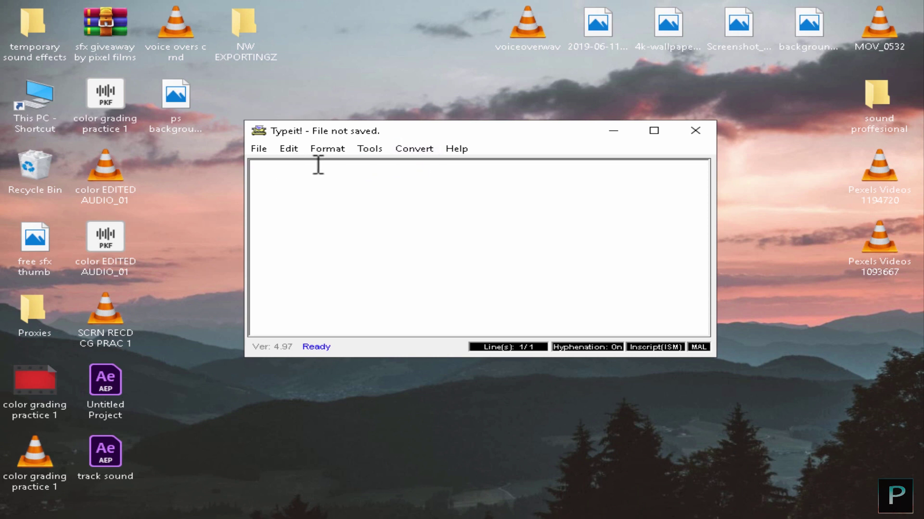
{"action": "left_click", "coordinate": [417, 150]}
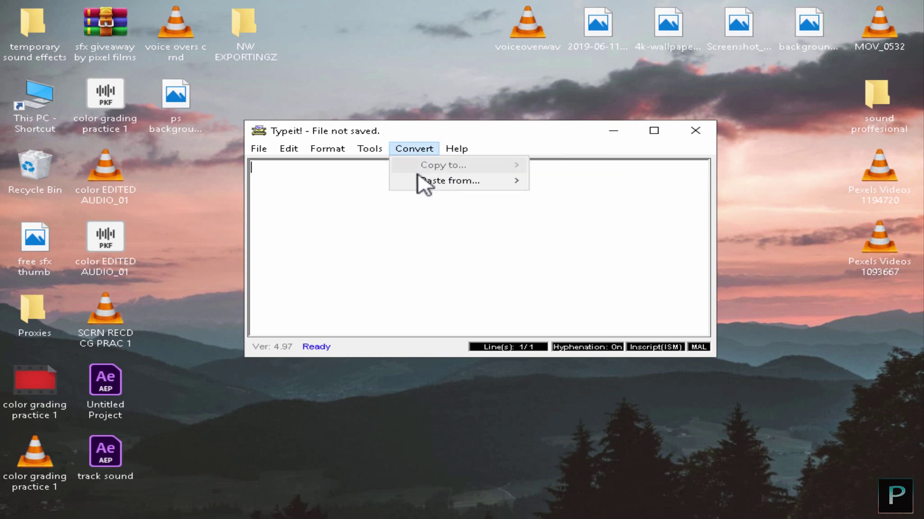
{"action": "mouse_move", "coordinate": [449, 180]}
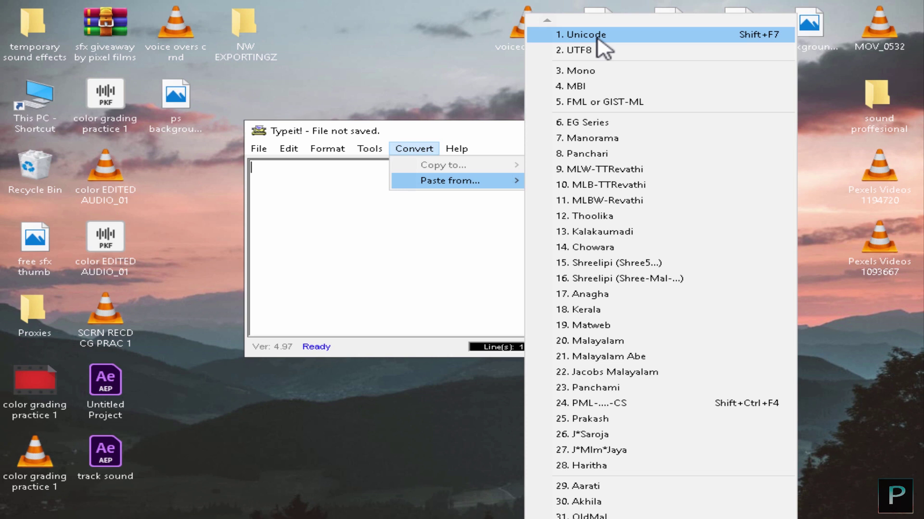
{"action": "left_click", "coordinate": [597, 37]}
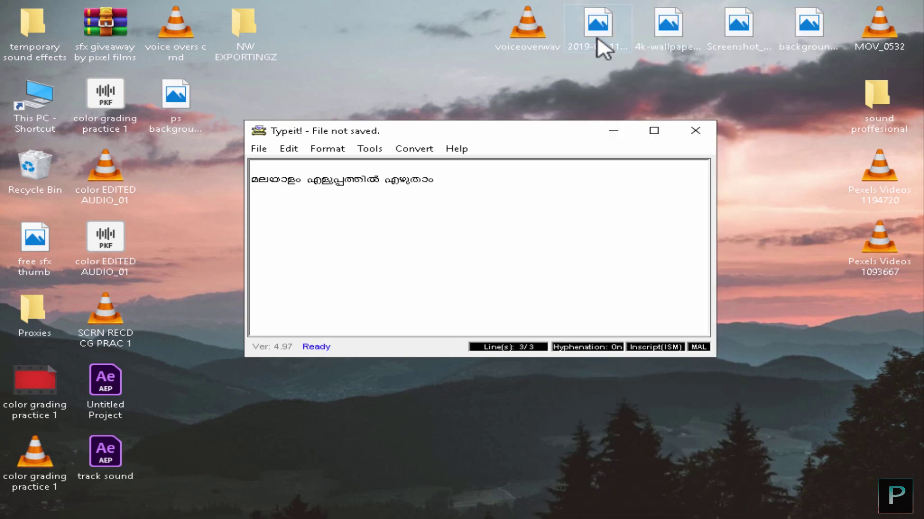
Step: Convert the selected phrase and copy it as FML, confirming the conversion dialog
{"action": "left_click_drag", "start_coordinate": [439, 180], "coordinate": [255, 187]}
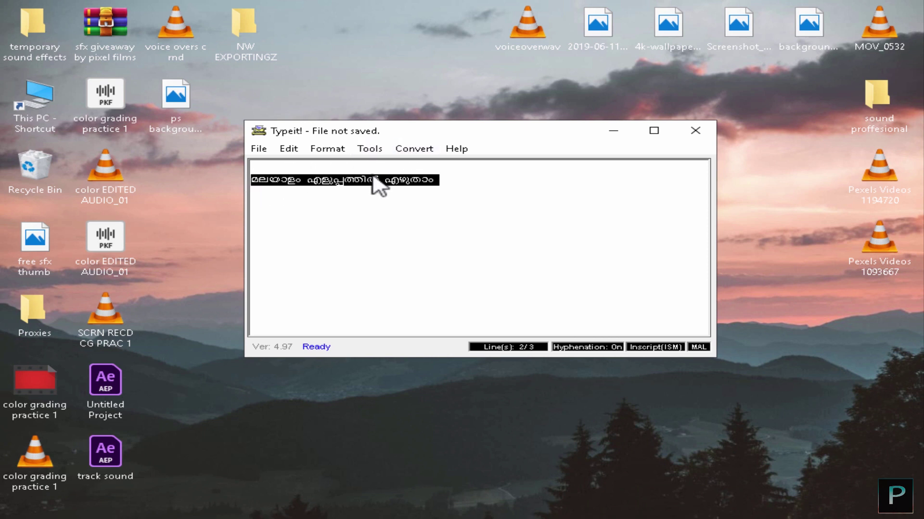
{"action": "left_click", "coordinate": [418, 150]}
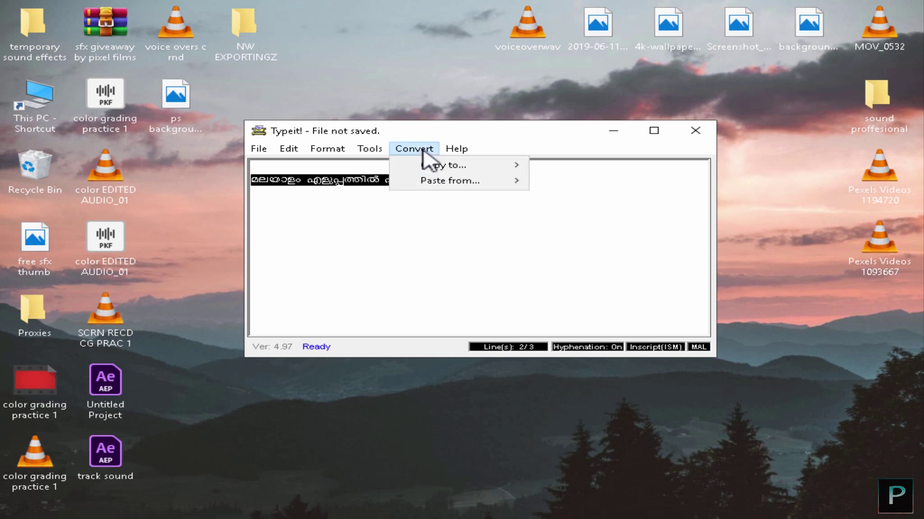
{"action": "mouse_move", "coordinate": [443, 166]}
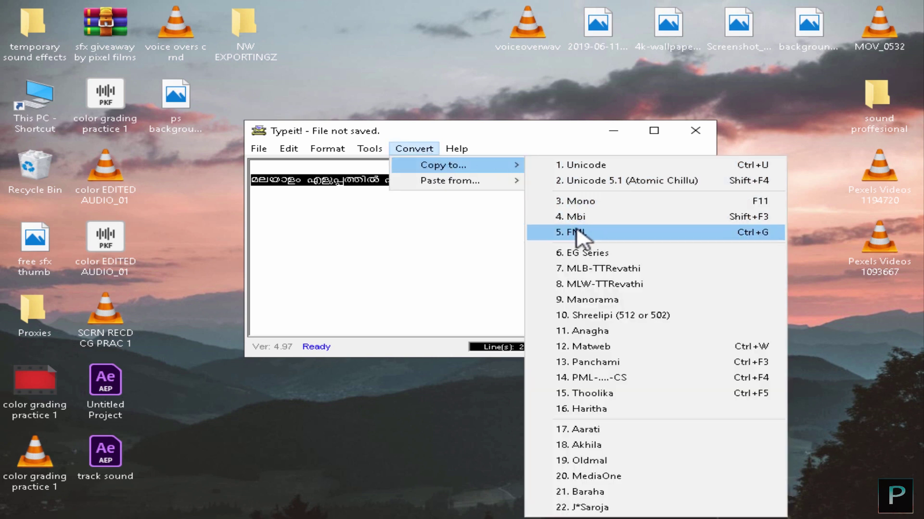
{"action": "left_click", "coordinate": [576, 233]}
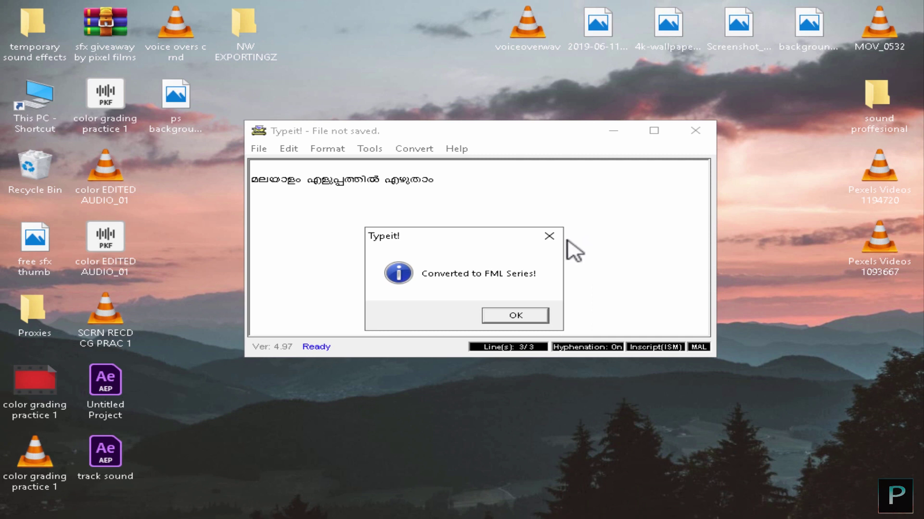
{"action": "left_click", "coordinate": [514, 315]}
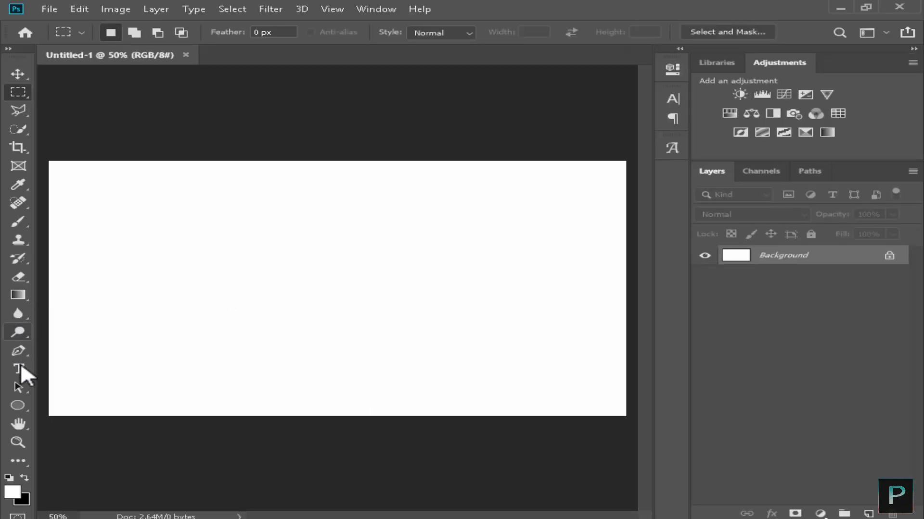
Step: Start a text layer on the canvas and set the font to FML-Mohini Bold
{"action": "left_click", "coordinate": [20, 369]}
{"action": "left_click", "coordinate": [235, 282]}
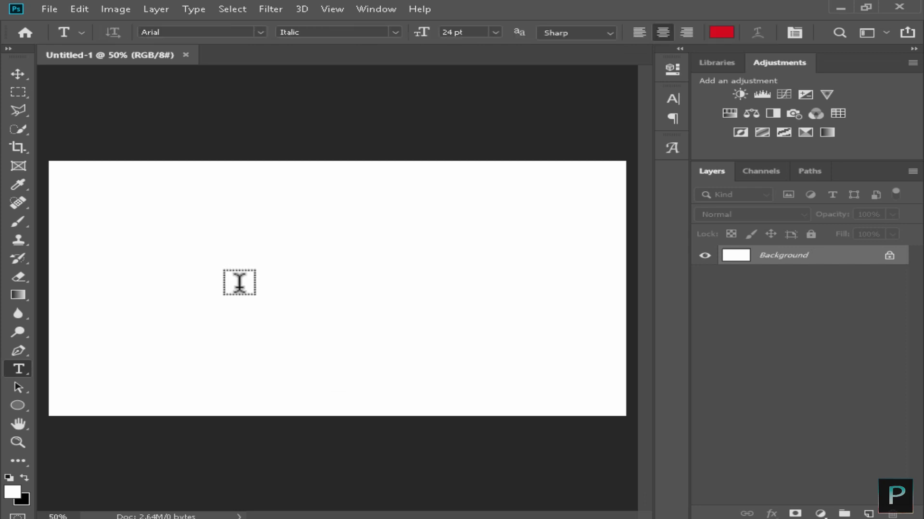
{"action": "left_click", "coordinate": [239, 282]}
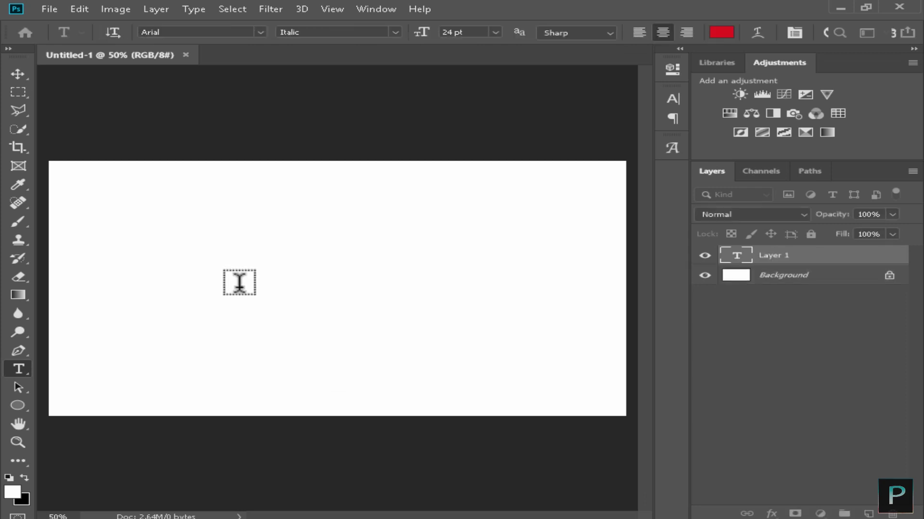
{"action": "left_click", "coordinate": [258, 31]}
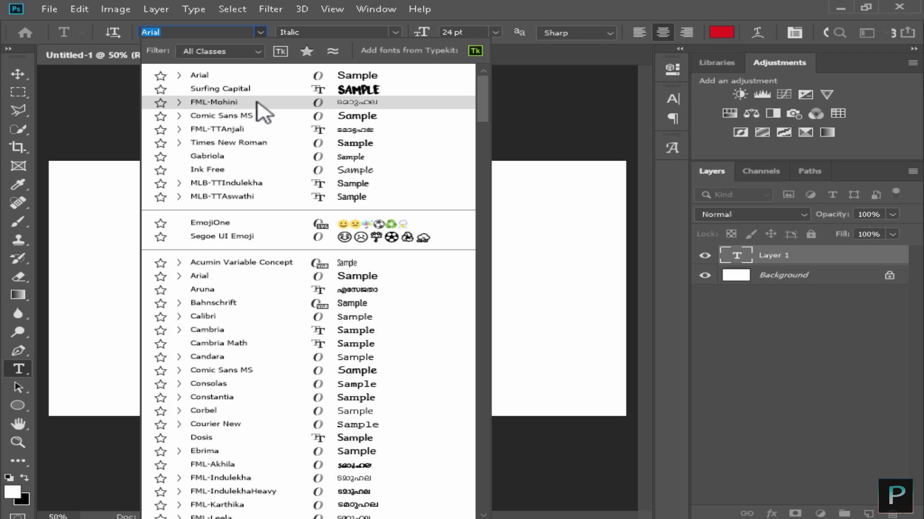
{"action": "left_click", "coordinate": [180, 103]}
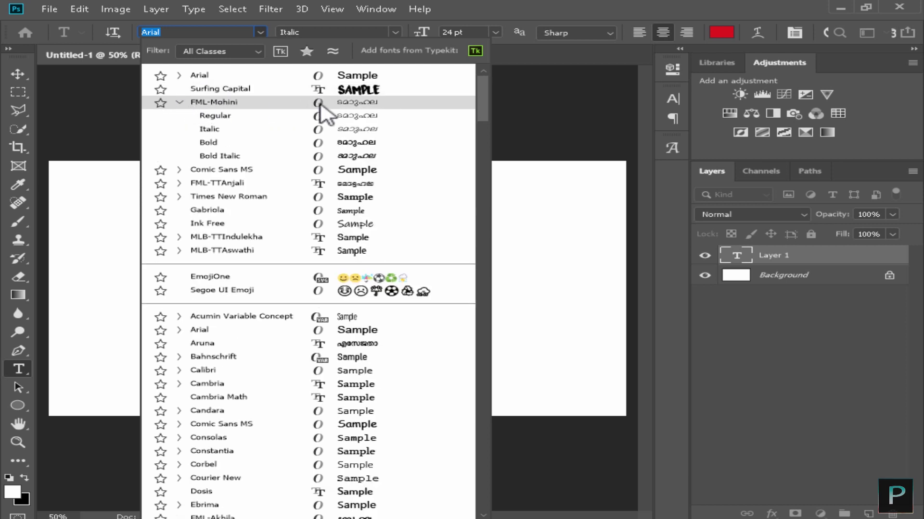
{"action": "left_click", "coordinate": [269, 145]}
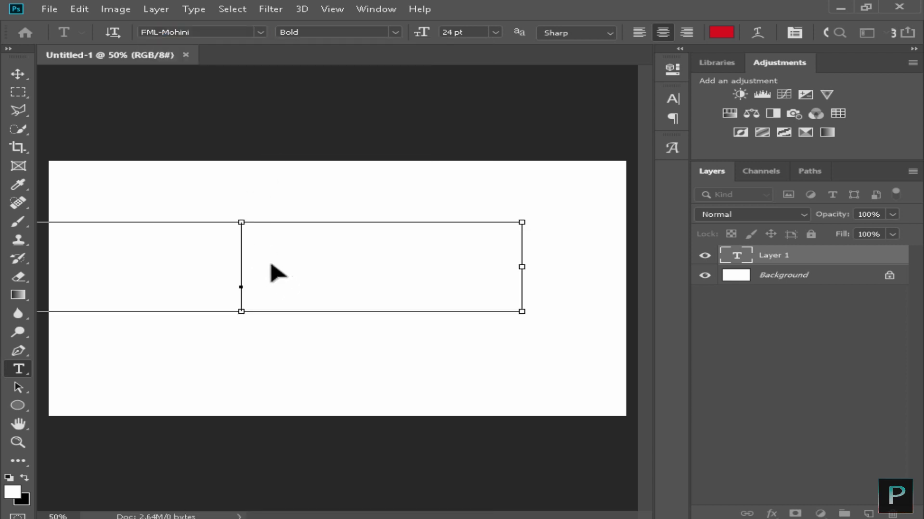
Step: Zoom out to see the whole text line and commit the text
{"action": "key", "text": "ctrl+minus"}
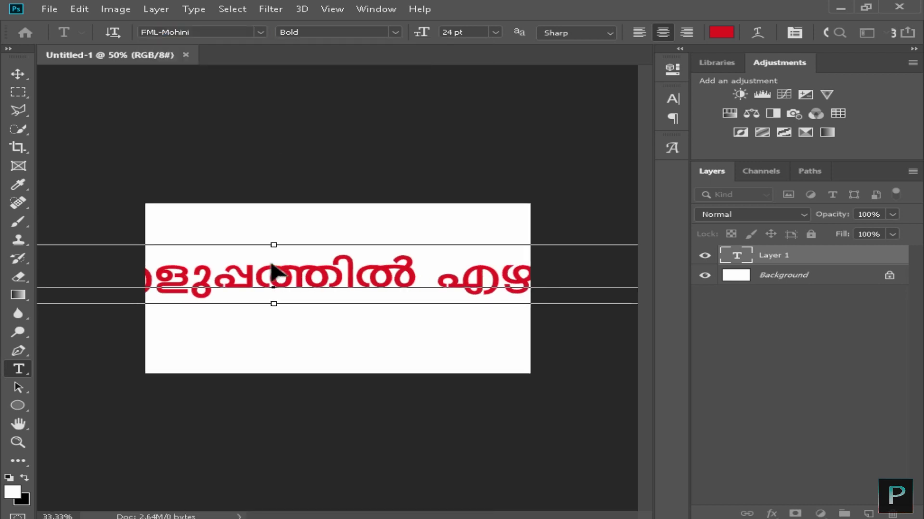
{"action": "key", "text": "ctrl+minus"}
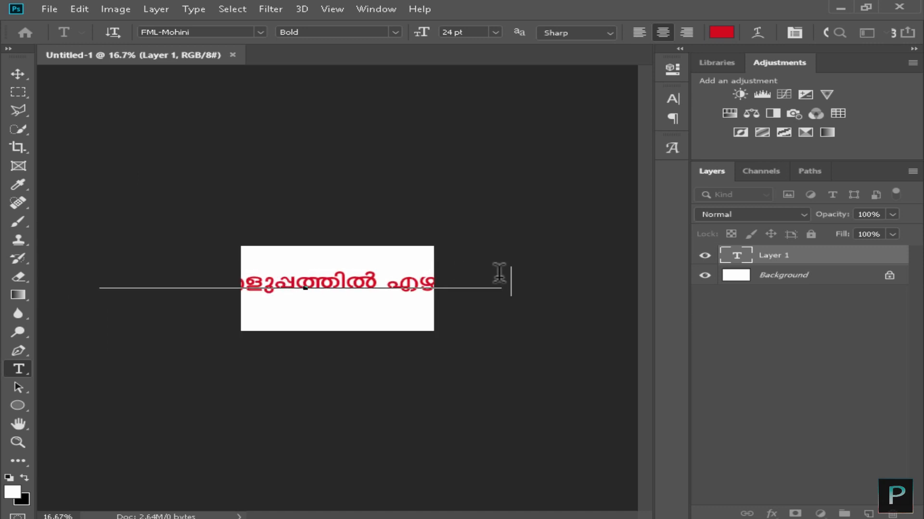
{"action": "key", "text": "ctrl"}
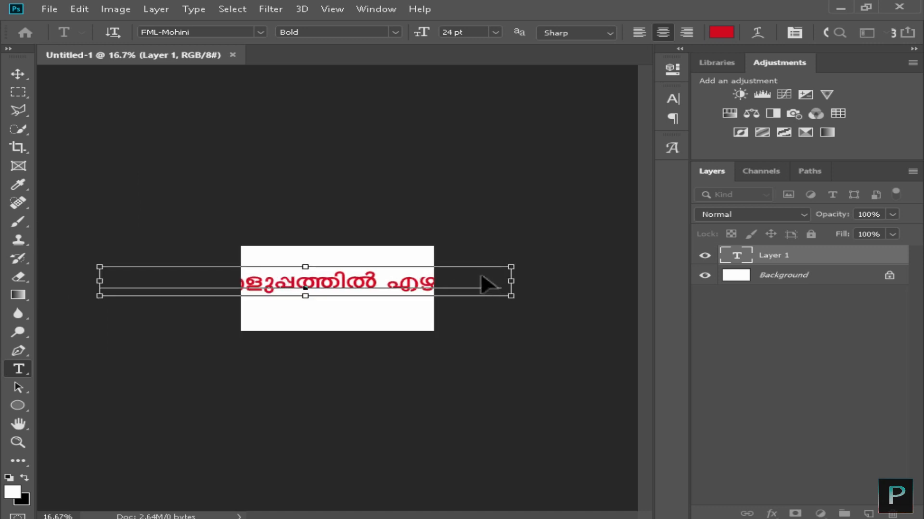
{"action": "key", "text": "ctrl+t"}
{"action": "key", "text": "ctrl+t"}
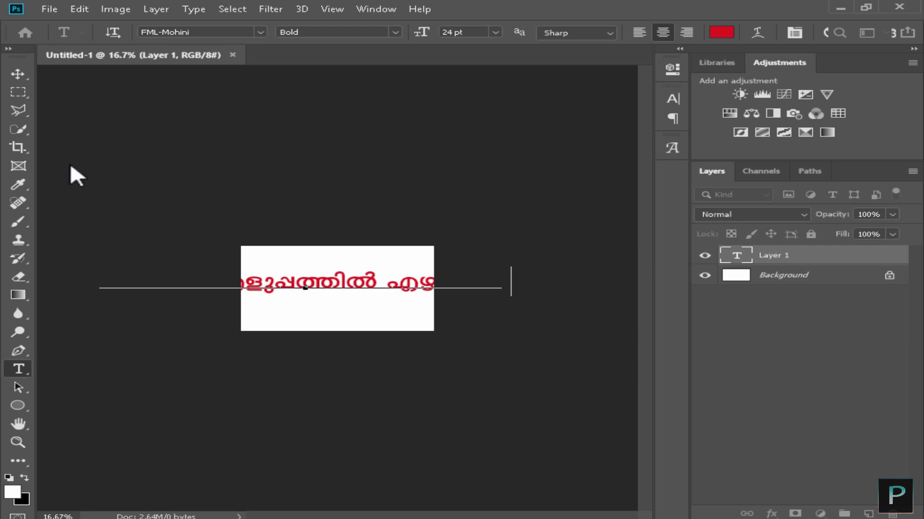
{"action": "left_click", "coordinate": [19, 73]}
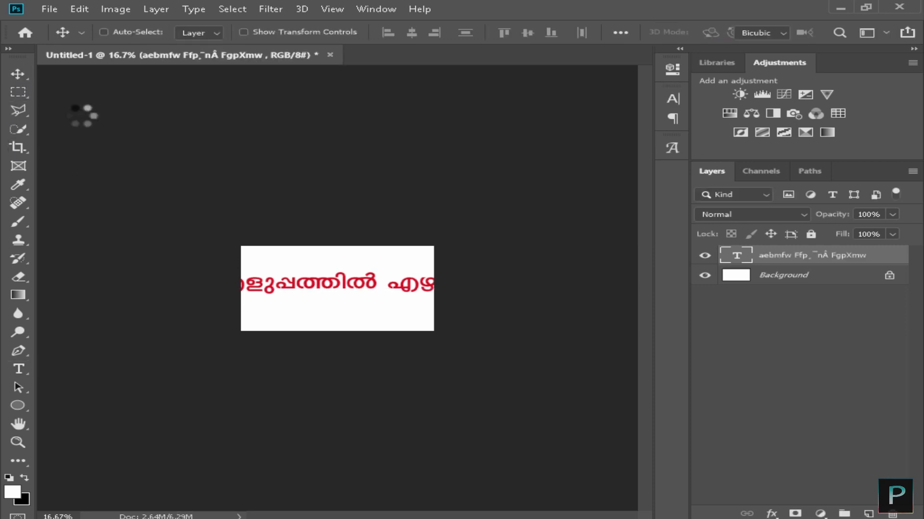
Step: Free-transform the phrase down to about 38%, centre it, then reselect it for editing
{"action": "key", "text": "ctrl+t"}
{"action": "left_click_drag", "start_coordinate": [510, 291], "coordinate": [355, 283]}
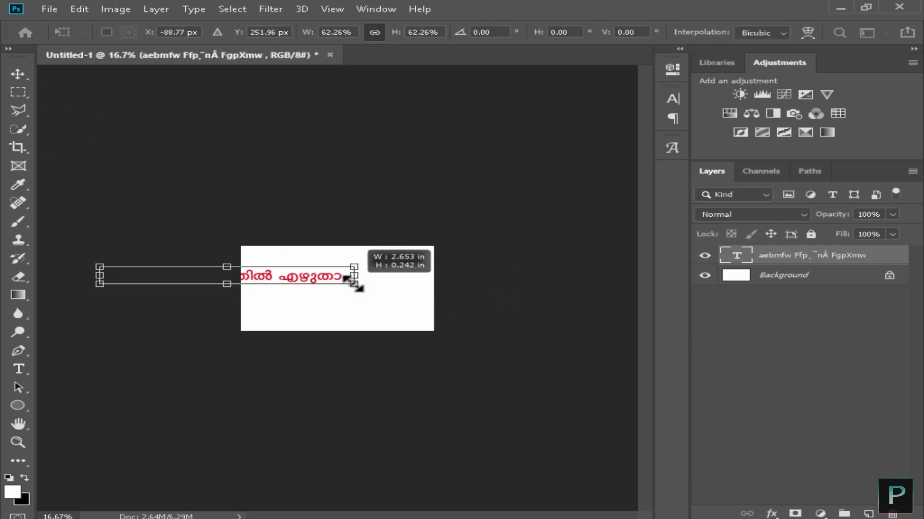
{"action": "left_click_drag", "start_coordinate": [289, 278], "coordinate": [383, 291]}
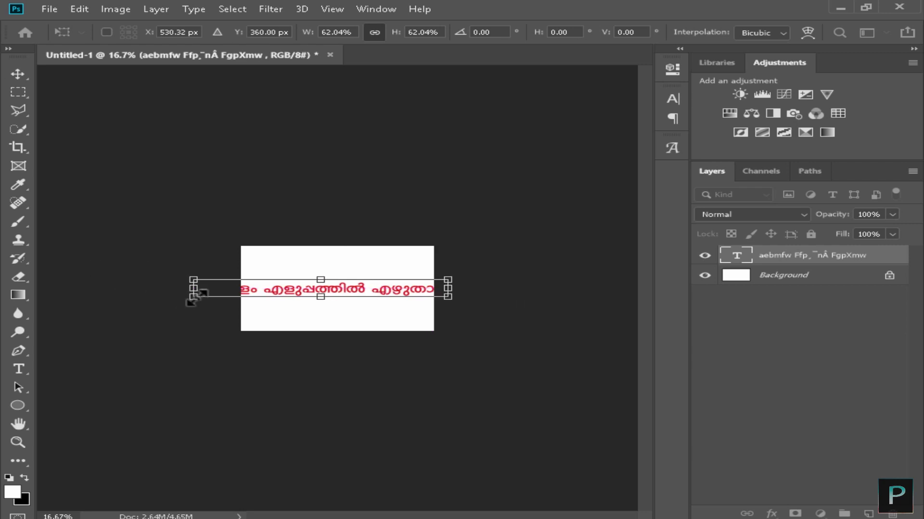
{"action": "left_click_drag", "start_coordinate": [191, 300], "coordinate": [356, 289]}
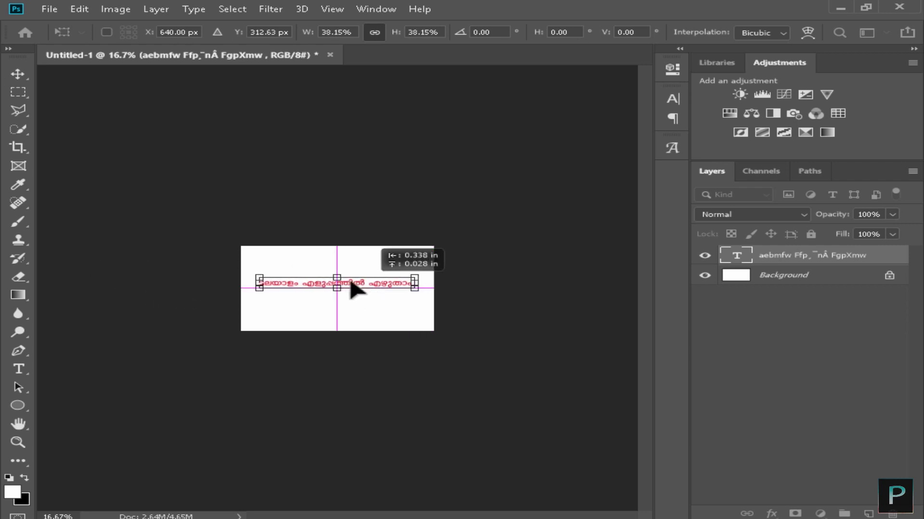
{"action": "key", "text": "ctrl+plus"}
{"action": "key", "text": "ctrl+plus"}
{"action": "key", "text": "ctrl+plus"}
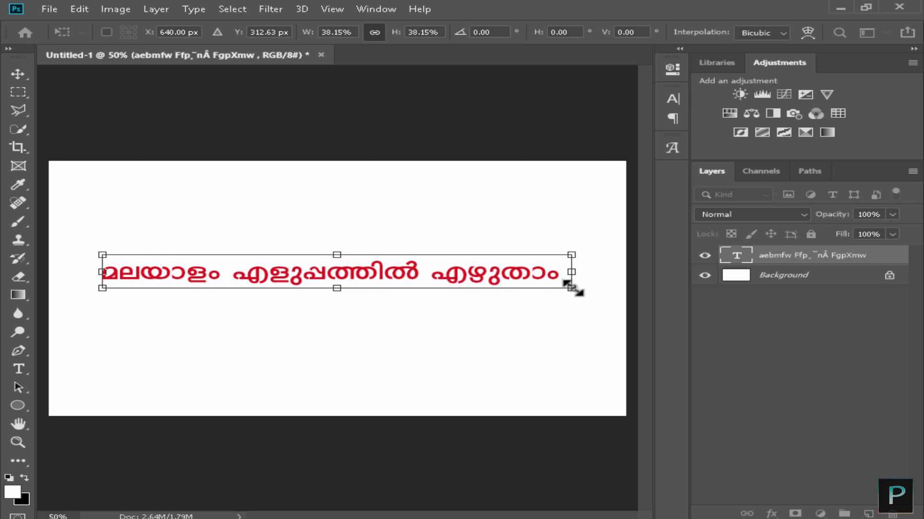
{"action": "left_click_drag", "start_coordinate": [573, 288], "coordinate": [574, 288]}
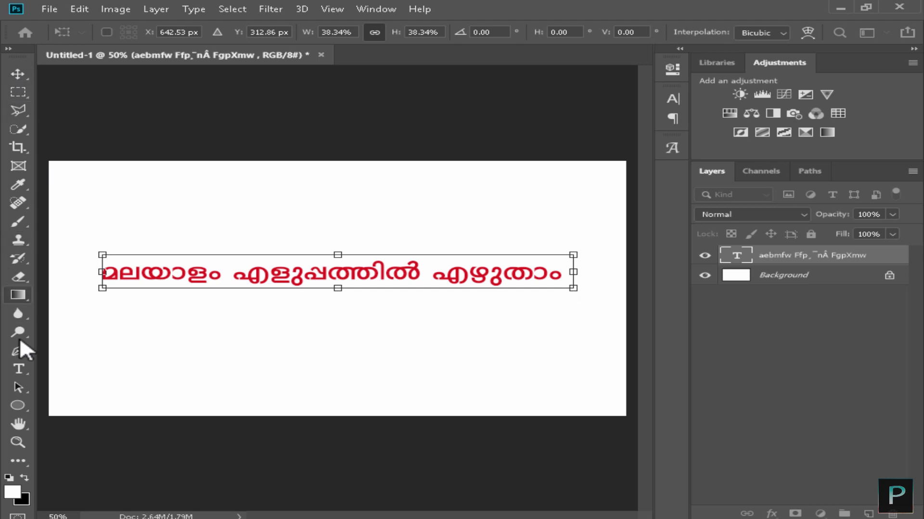
{"action": "left_click", "coordinate": [18, 369]}
{"action": "left_click_drag", "start_coordinate": [562, 272], "coordinate": [98, 272]}
Step: Change the phrase's font to FML-TTAnjali and move it up about 120 px
{"action": "left_click", "coordinate": [260, 32]}
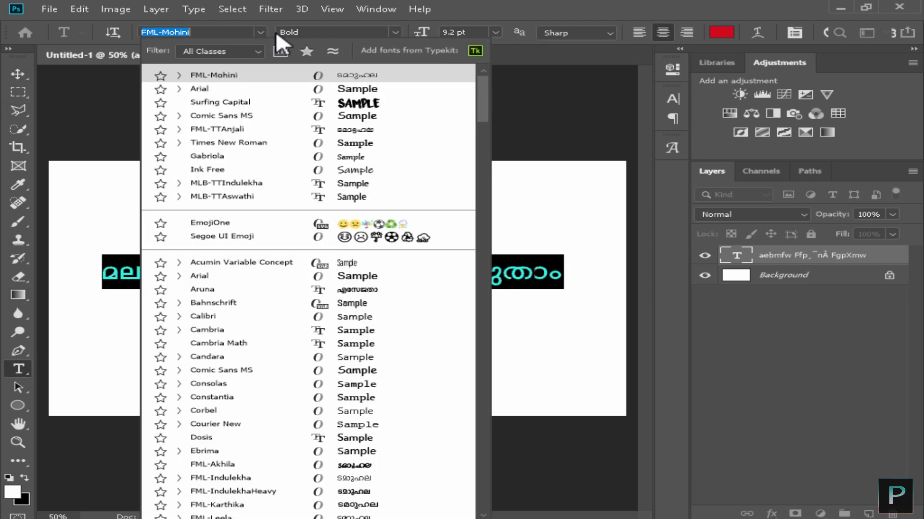
{"action": "left_click", "coordinate": [224, 129]}
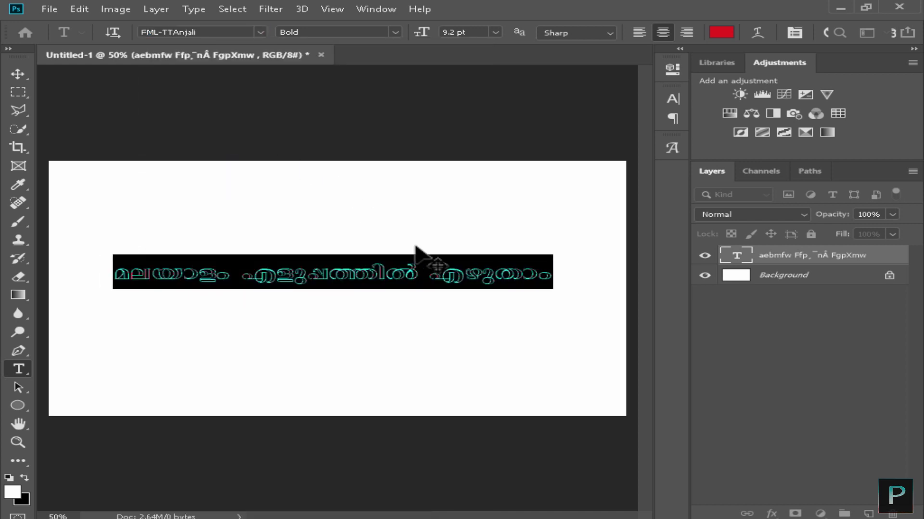
{"action": "left_click", "coordinate": [14, 76]}
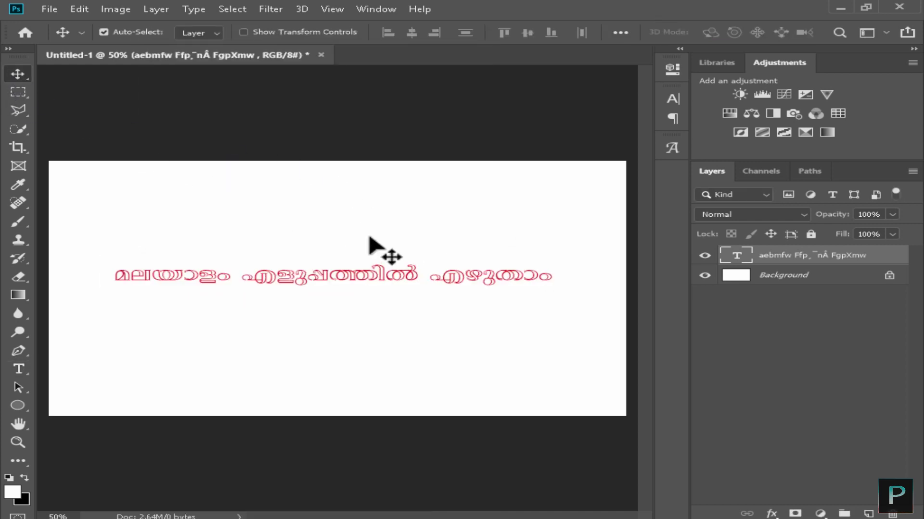
{"action": "left_click_drag", "start_coordinate": [475, 273], "coordinate": [468, 212]}
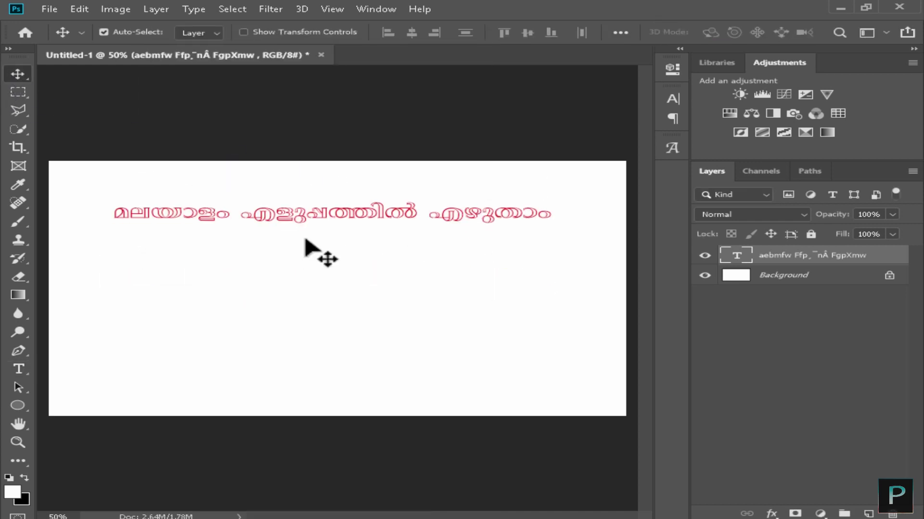
Step: Colour the whole phrase blue (#1f5bd5) via the Character panel's Color Picker
{"action": "left_click", "coordinate": [15, 368]}
{"action": "left_click", "coordinate": [551, 214]}
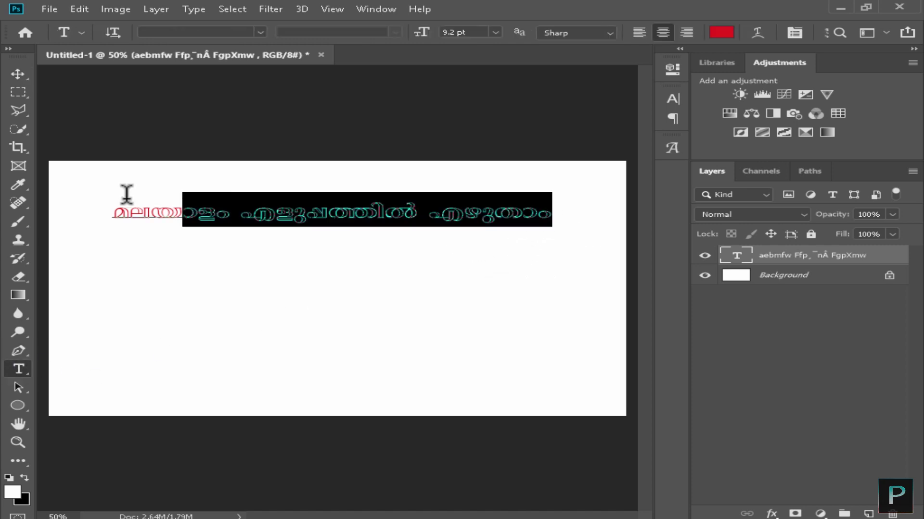
{"action": "left_click_drag", "start_coordinate": [204, 194], "coordinate": [112, 212]}
{"action": "left_click", "coordinate": [675, 94]}
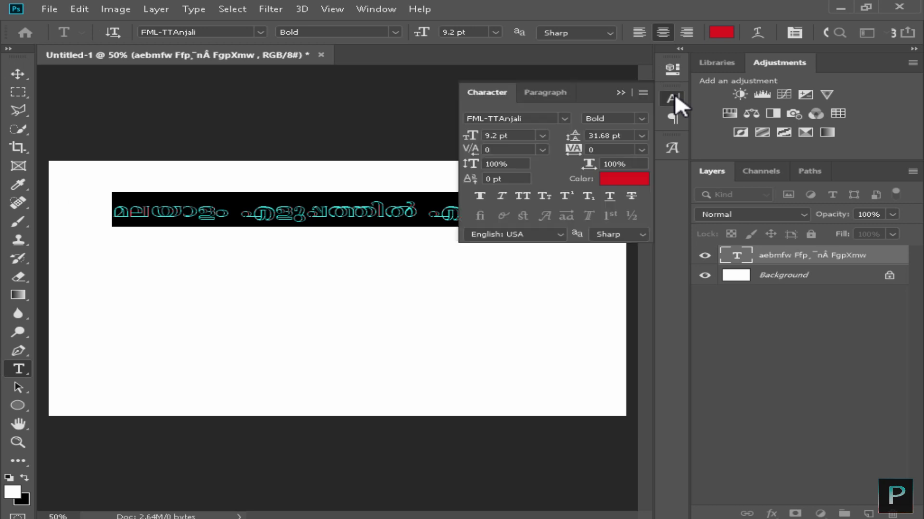
{"action": "left_click", "coordinate": [626, 178]}
{"action": "left_click_drag", "start_coordinate": [573, 182], "coordinate": [638, 153]}
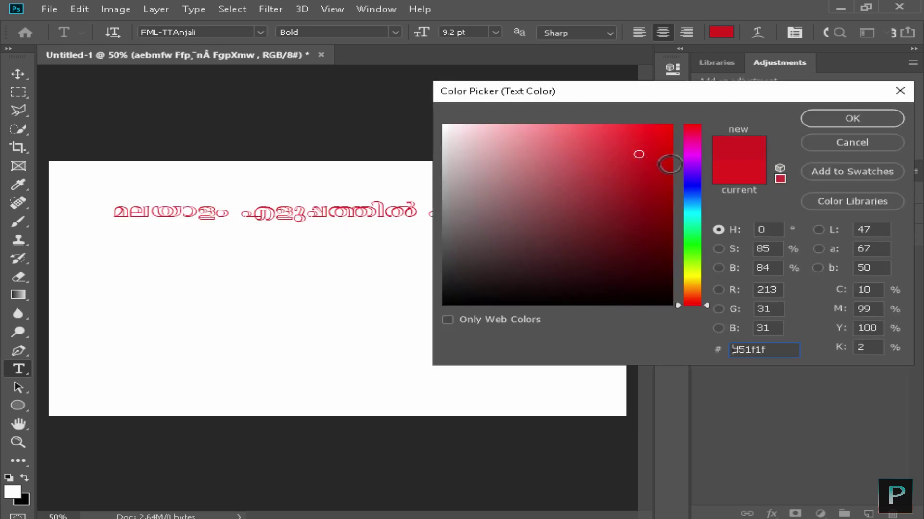
{"action": "left_click_drag", "start_coordinate": [693, 175], "coordinate": [693, 194]}
{"action": "left_click", "coordinate": [816, 118]}
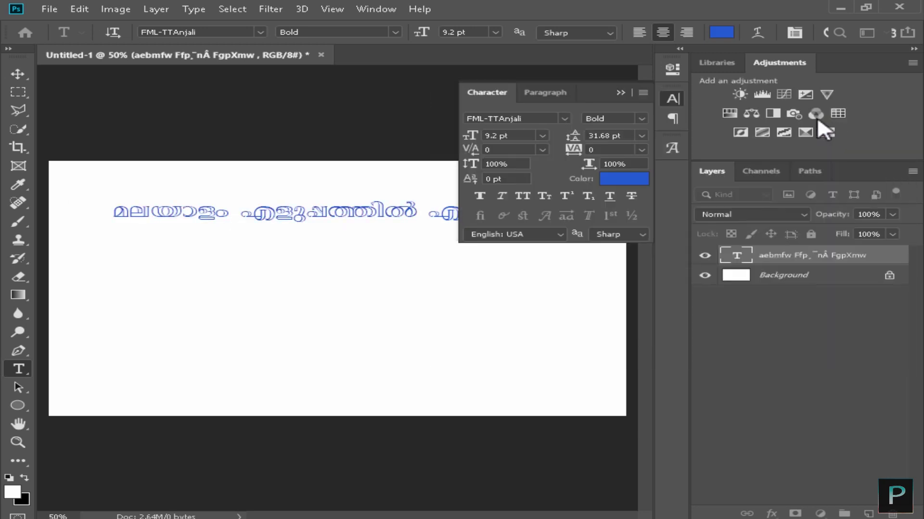
{"action": "left_click", "coordinate": [631, 93]}
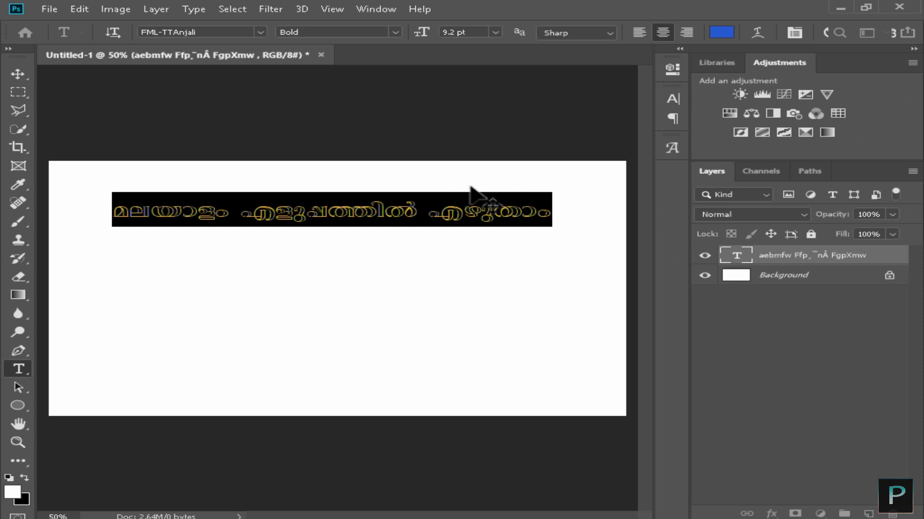
Step: Enlarge the phrase to about 105% and move it down to the canvas centre
{"action": "left_click", "coordinate": [18, 74]}
{"action": "key", "text": "ctrl+t"}
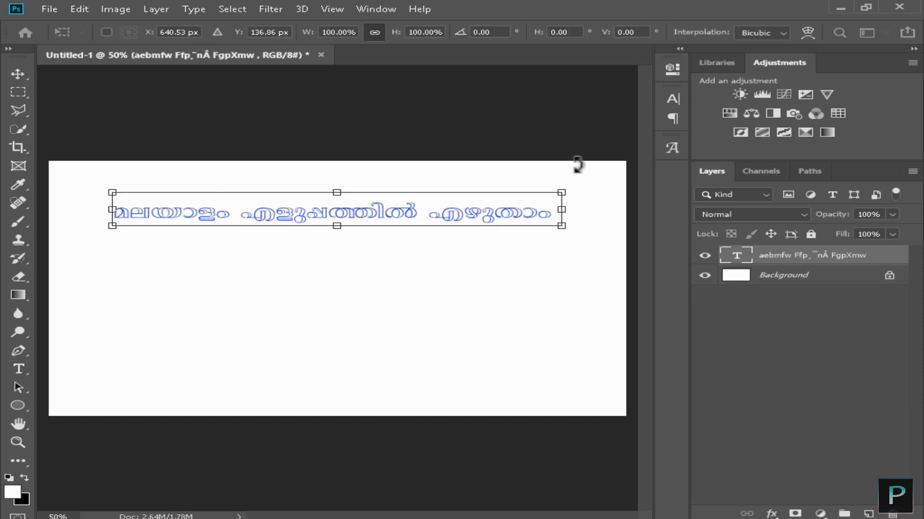
{"action": "left_click_drag", "start_coordinate": [552, 223], "coordinate": [586, 253]}
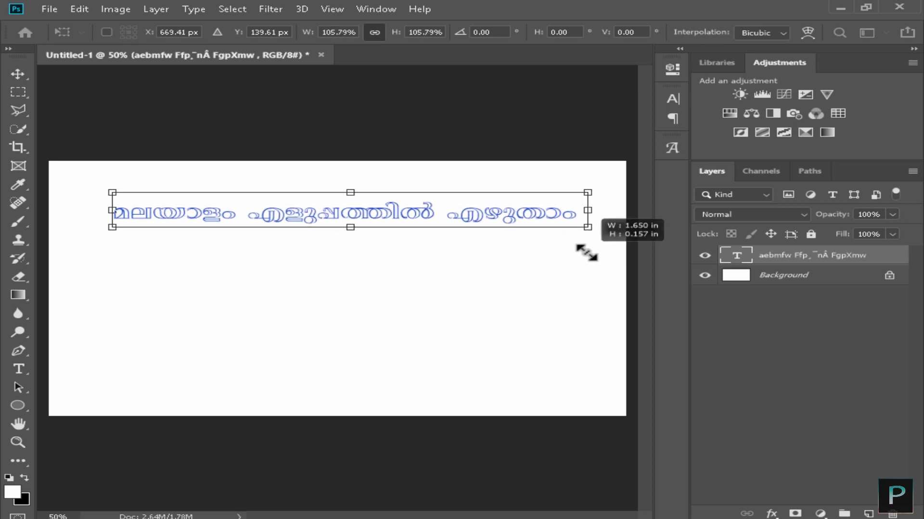
{"action": "left_click", "coordinate": [20, 74]}
{"action": "mouse_move", "coordinate": [339, 214]}
{"action": "left_mouse_down"}
{"action": "mouse_move", "coordinate": [297, 314]}
{"action": "mouse_move", "coordinate": [352, 280]}
{"action": "left_mouse_up"}
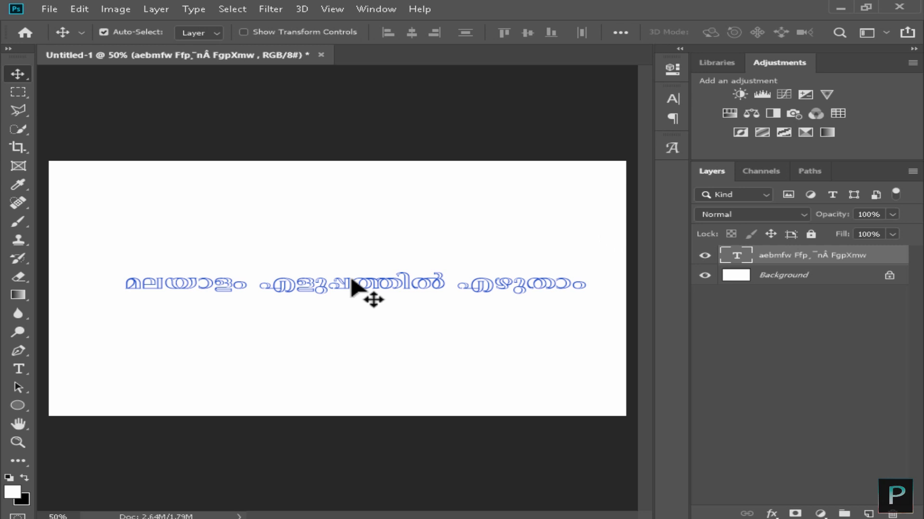